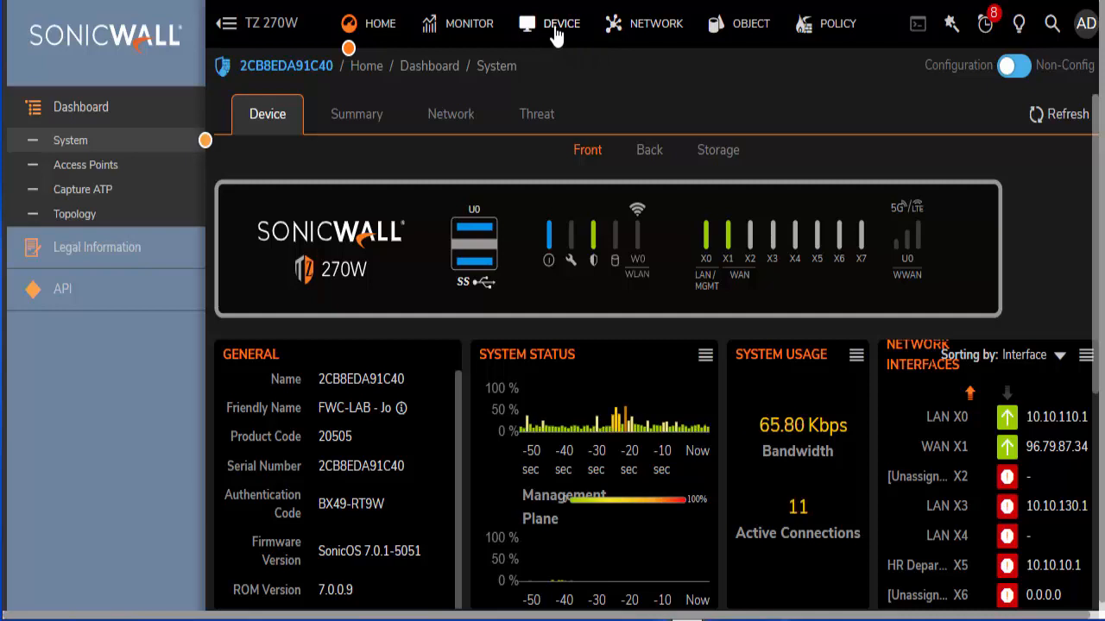
# Step: Review the device's service licenses, including the SSL VPN entry under Endpoint & Remote Access Services
pyautogui.click(557, 32)
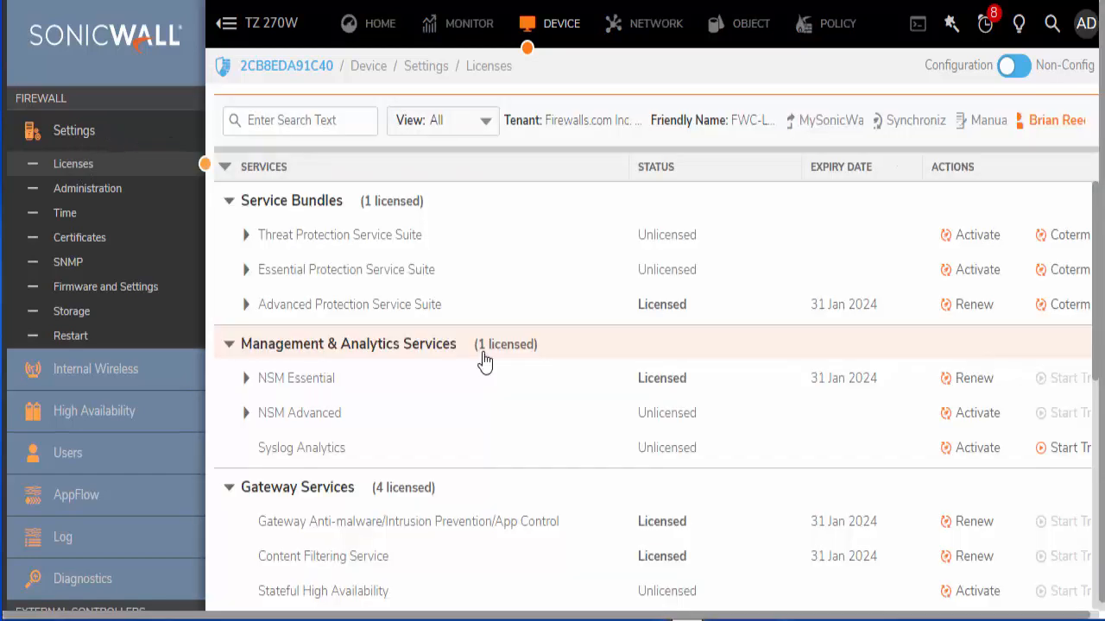
pyautogui.scroll(-1, 443, 363)
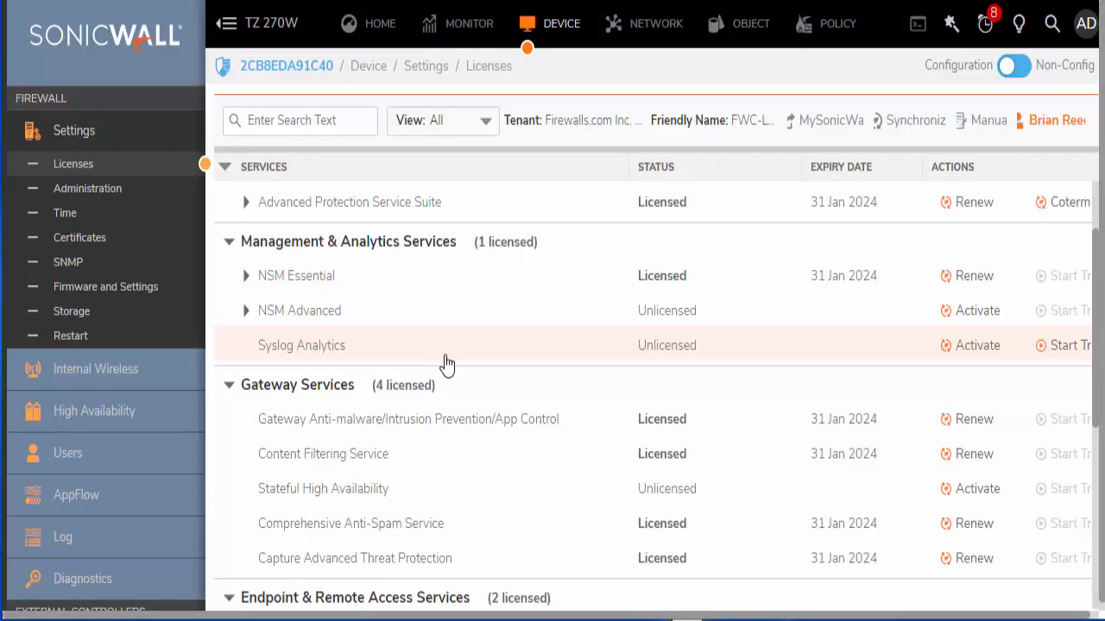
pyautogui.scroll(-3, 447, 363)
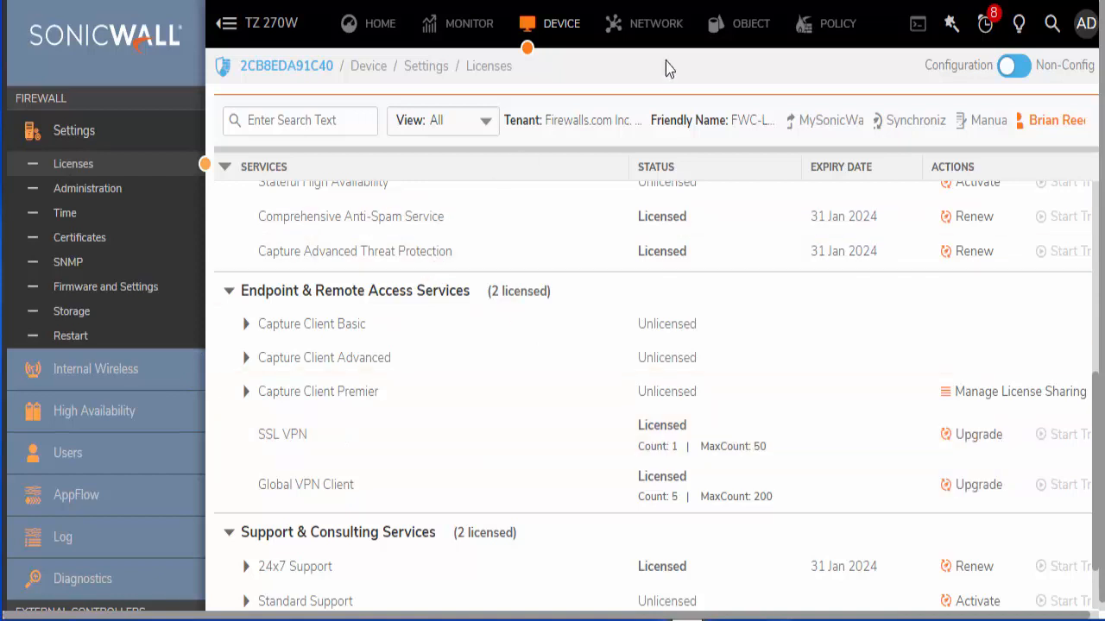
# Step: Open the SSL VPN server settings in the network configuration
pyautogui.click(664, 34)
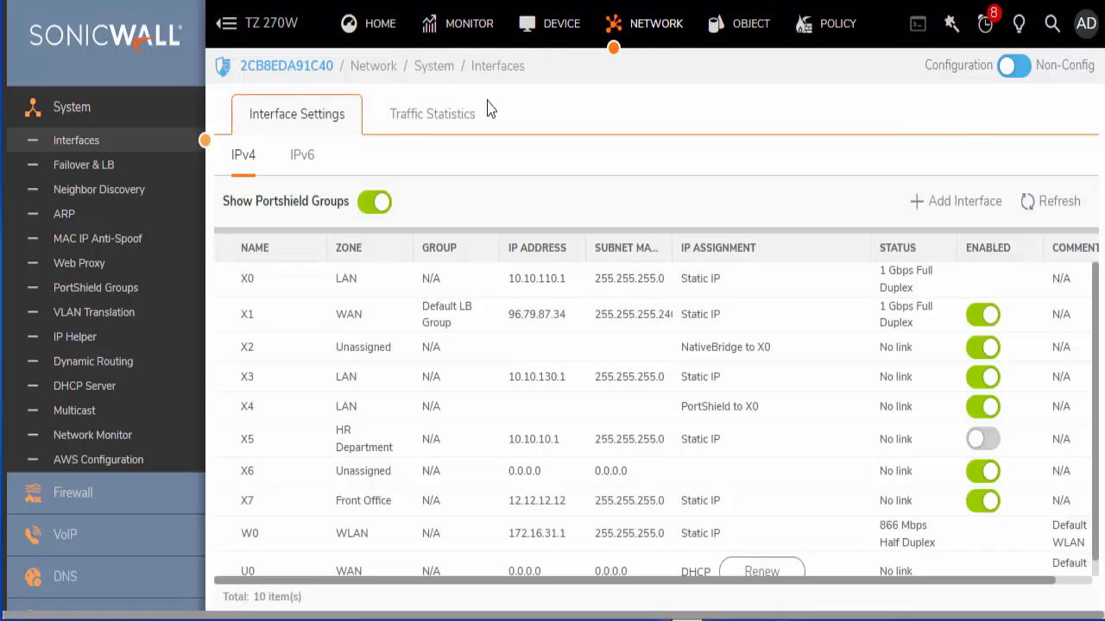
pyautogui.scroll(-2, 78, 337)
pyautogui.scroll(-1, 102, 358)
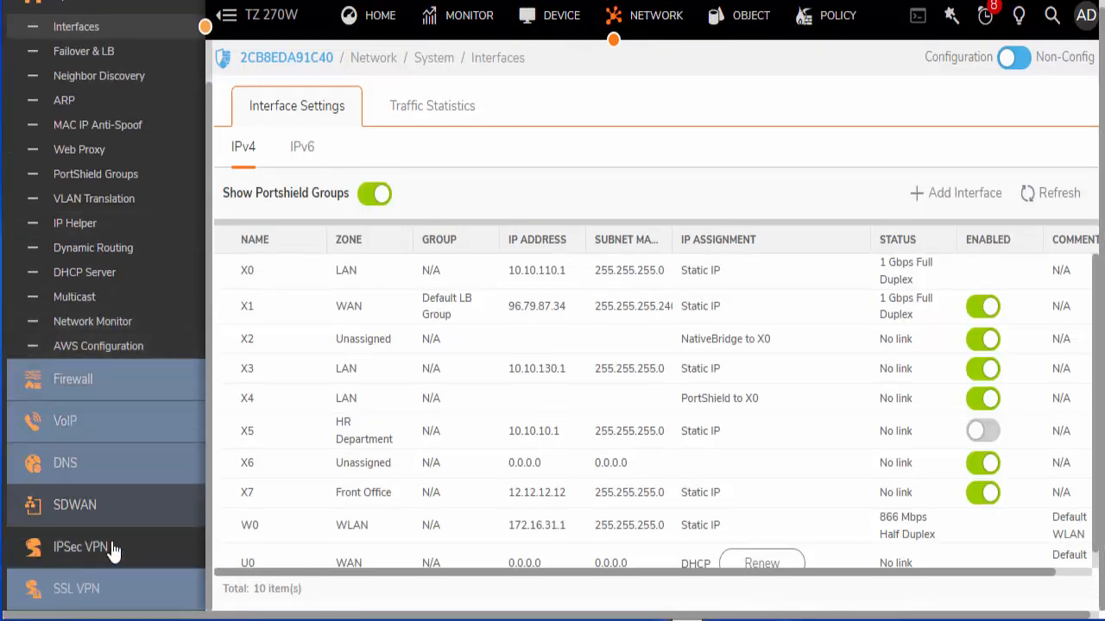
pyautogui.rightClick(100, 593)
pyautogui.click(100, 594)
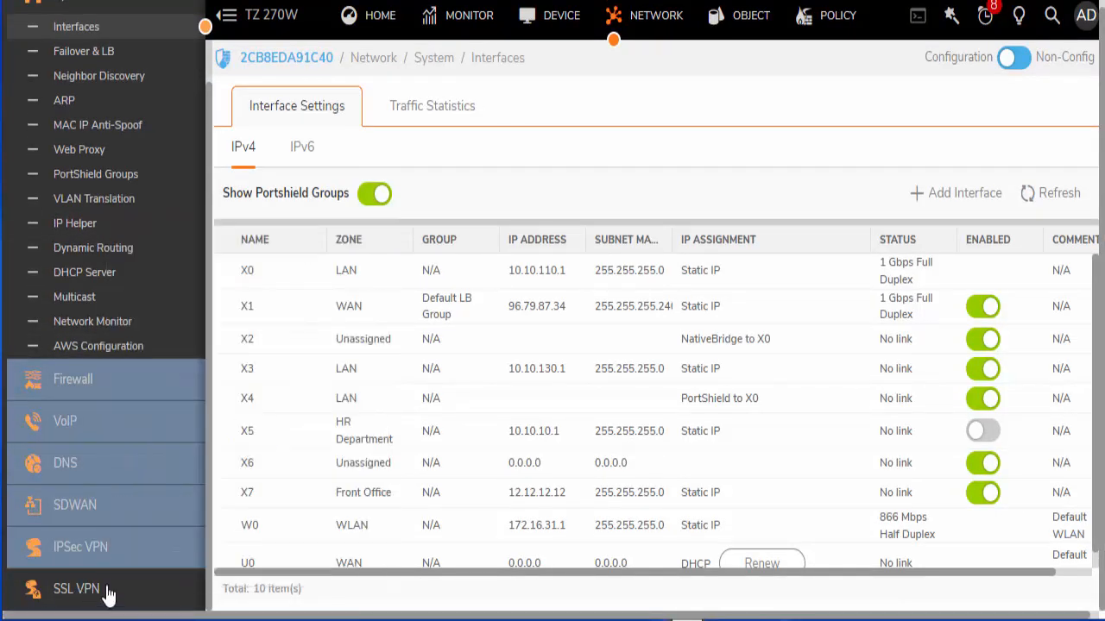
pyautogui.click(135, 599)
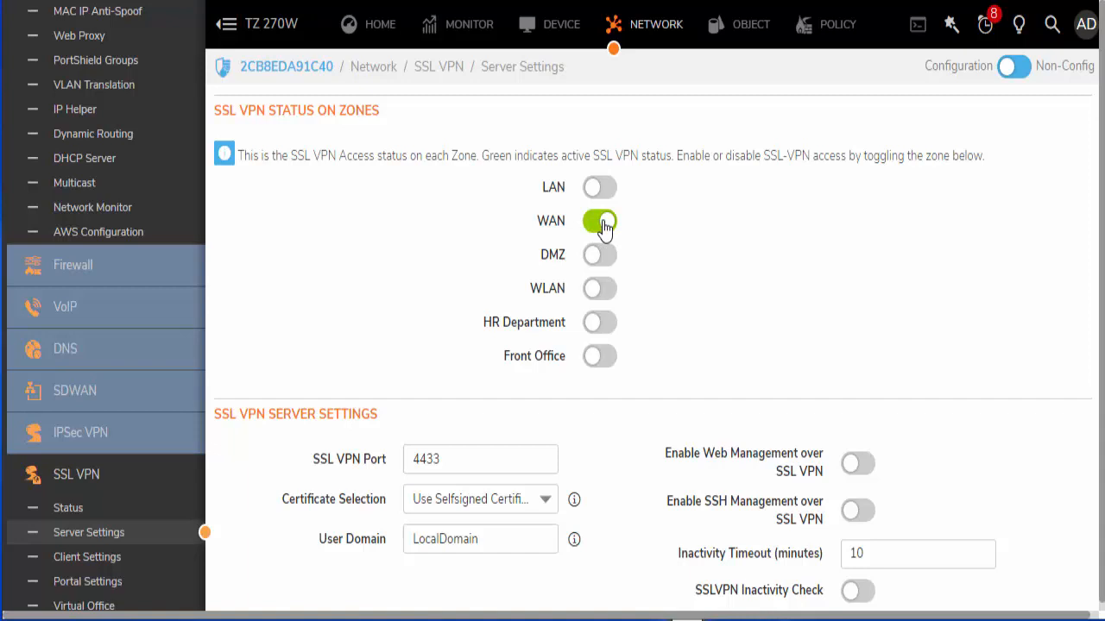
# Step: Examine the SSL VPN server's port, certificate selection, user domain, inactivity timeout, RADIUS settings and client download URL
pyautogui.scroll(-2, 452, 492)
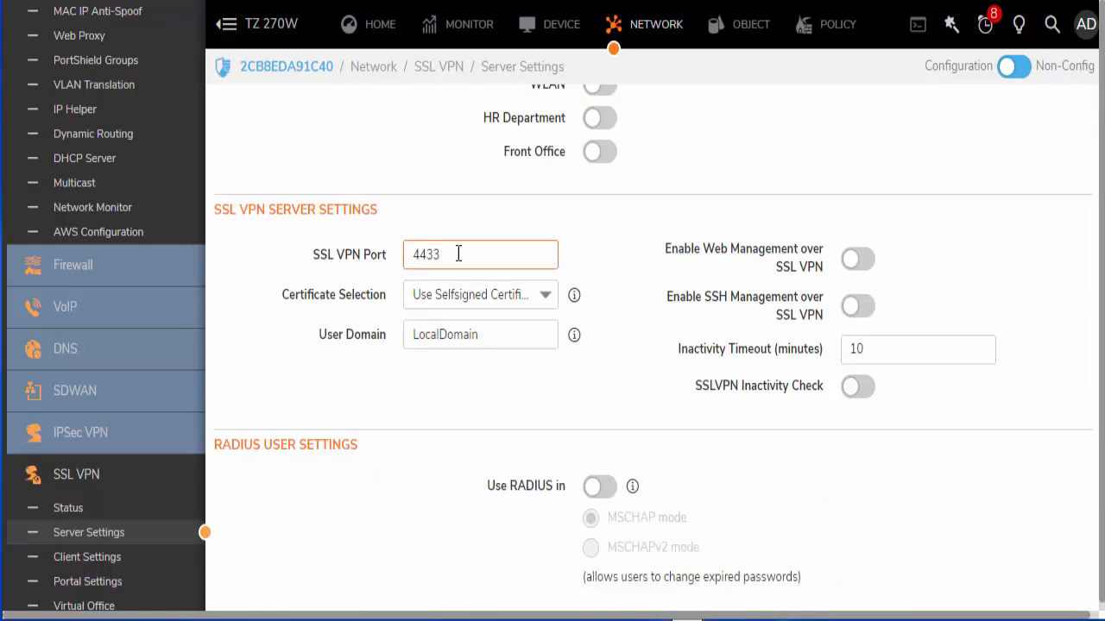
pyautogui.click(487, 254)
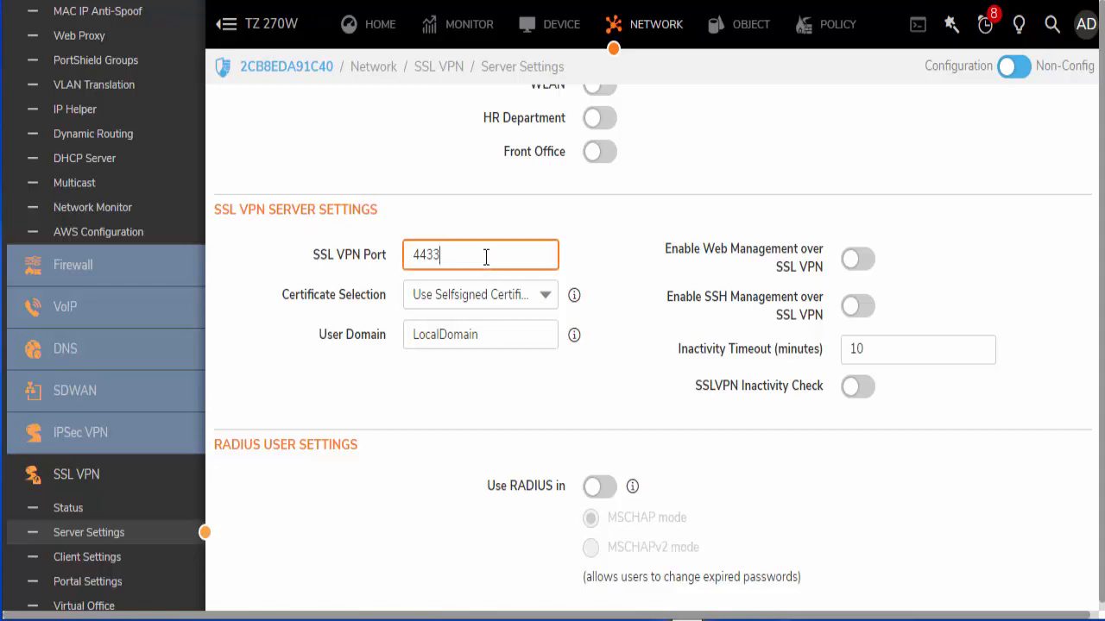
pyautogui.click(544, 298)
pyautogui.click(603, 290)
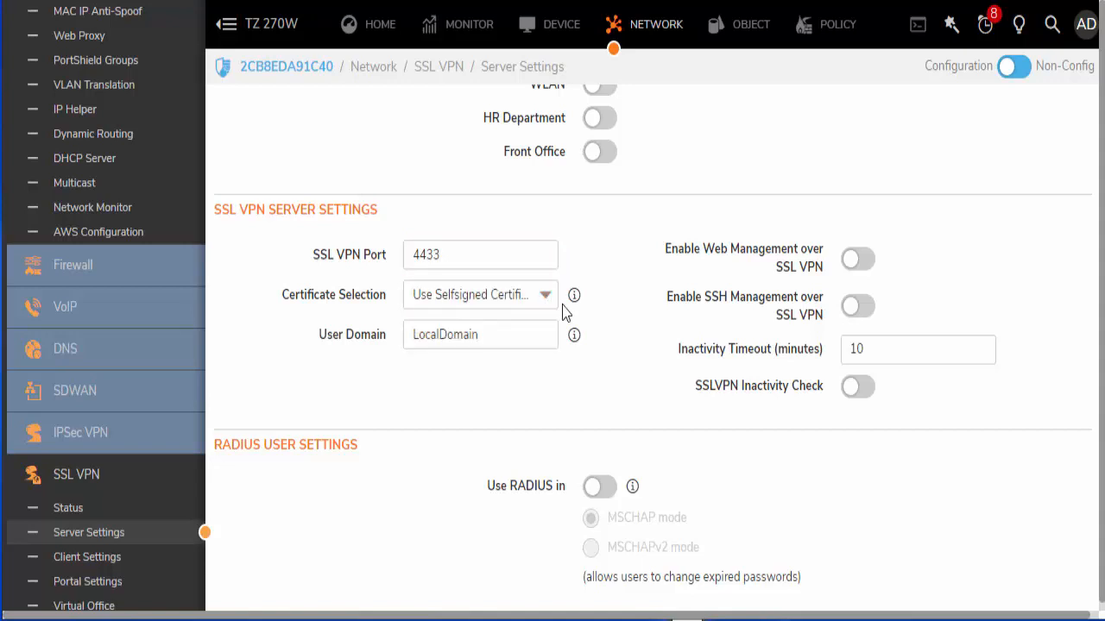
pyautogui.click(499, 334)
pyautogui.click(492, 332)
pyautogui.moveTo(493, 333); pyautogui.dragTo(412, 338)
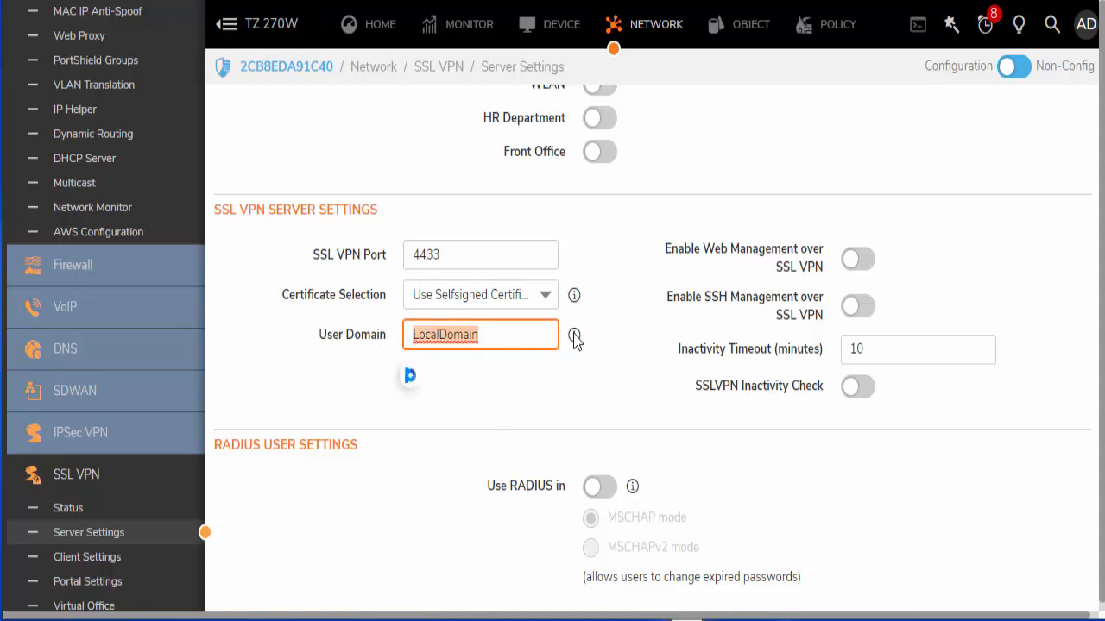
pyautogui.moveTo(575, 336)
pyautogui.scroll(-1, 754, 328)
pyautogui.click(871, 246)
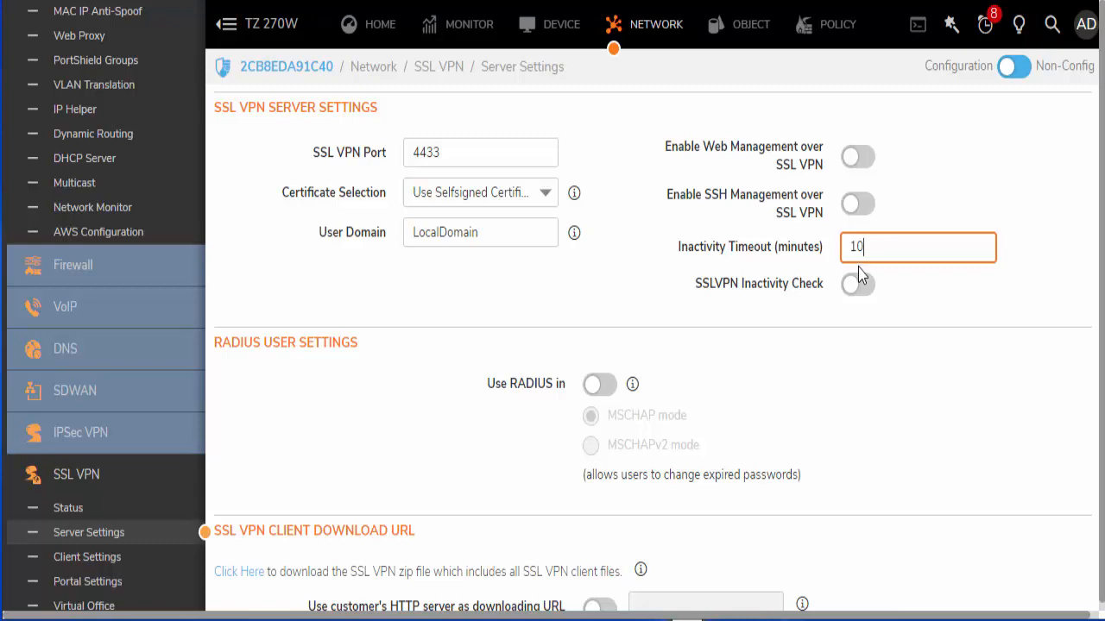
pyautogui.scroll(-1, 669, 380)
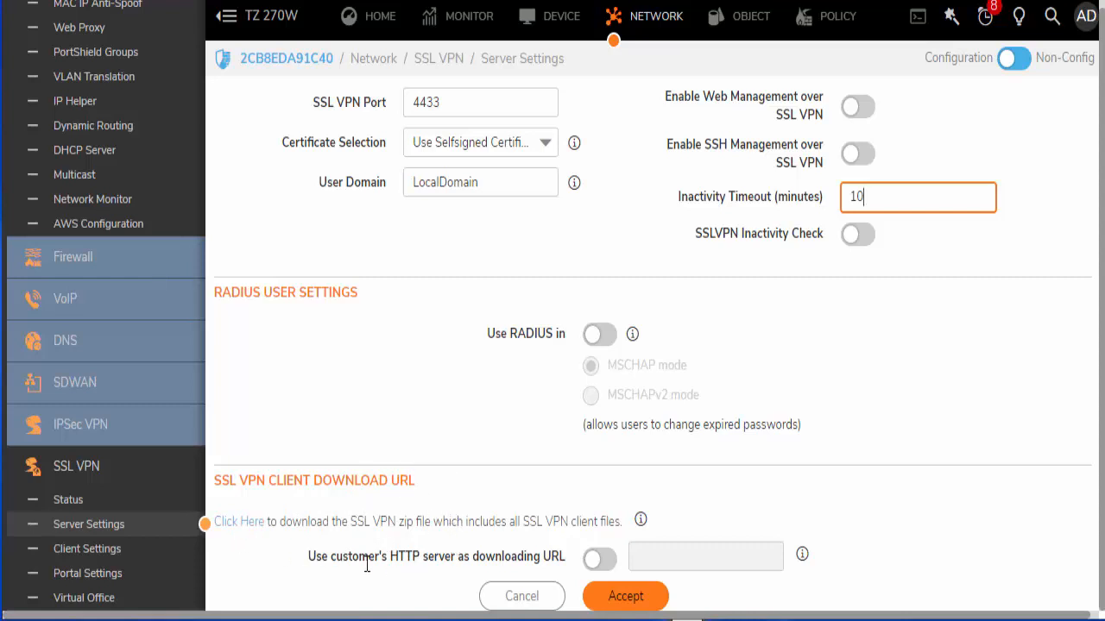
# Step: Open the Default Device Profile in the SSL VPN client settings for editing
pyautogui.click(136, 555)
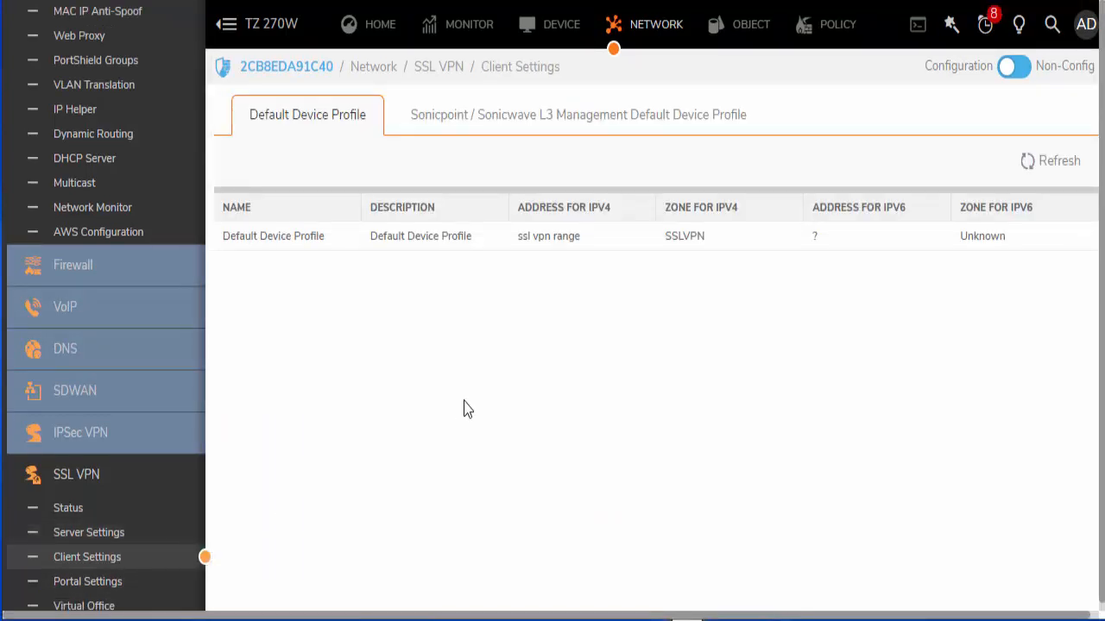
pyautogui.moveTo(365, 250)
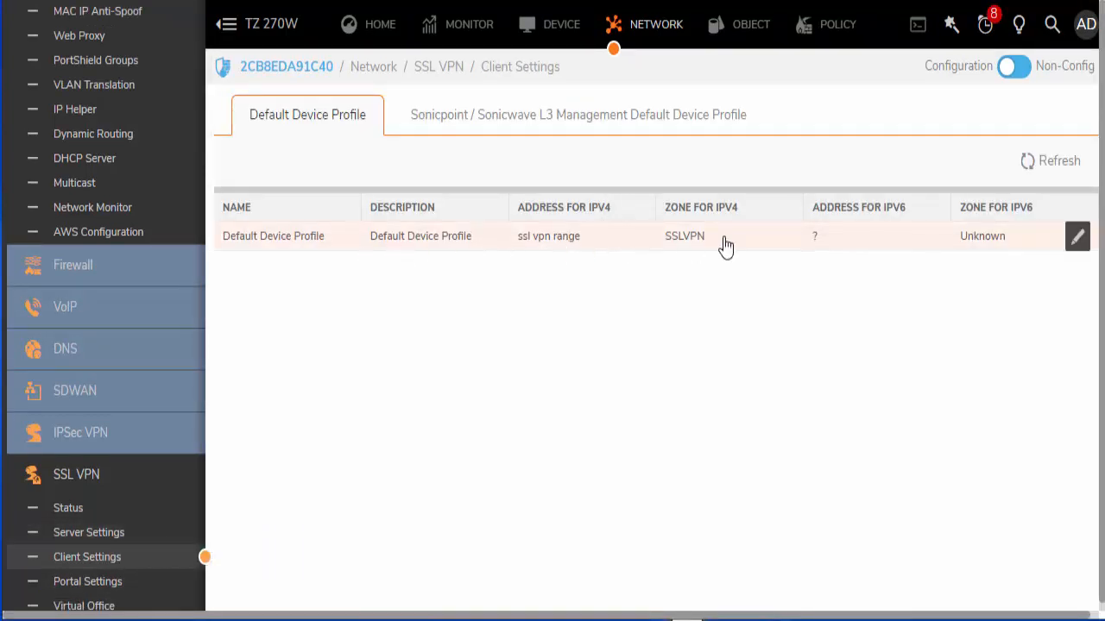
pyautogui.click(1076, 238)
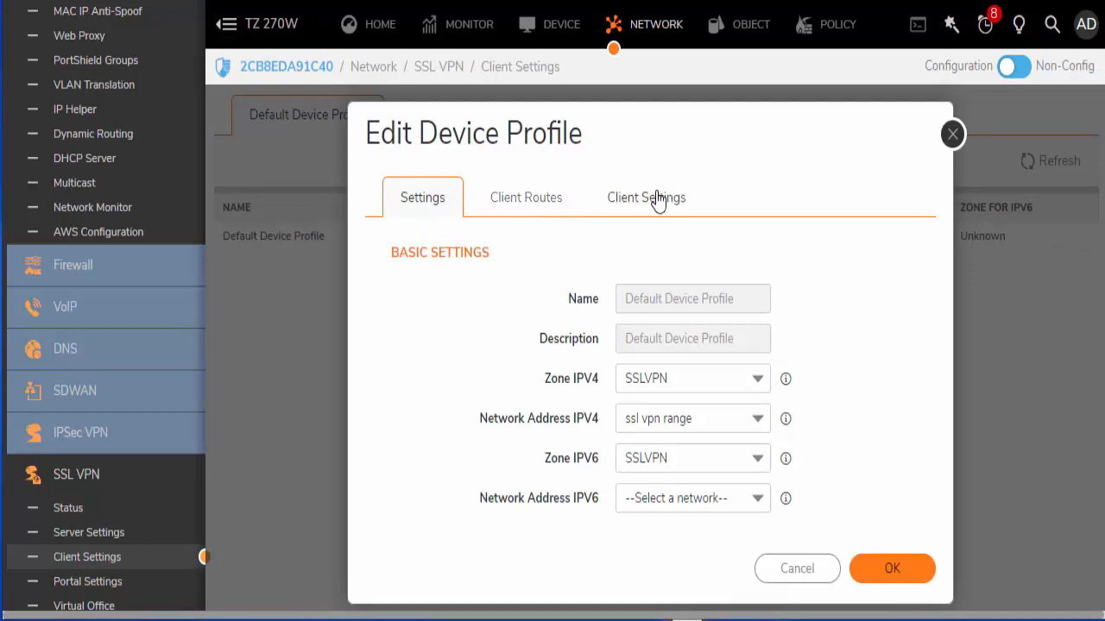
# Step: Create a new network for the profile's IPv4 network address, named "ssl vpn range 2" with type Range
pyautogui.click(706, 427)
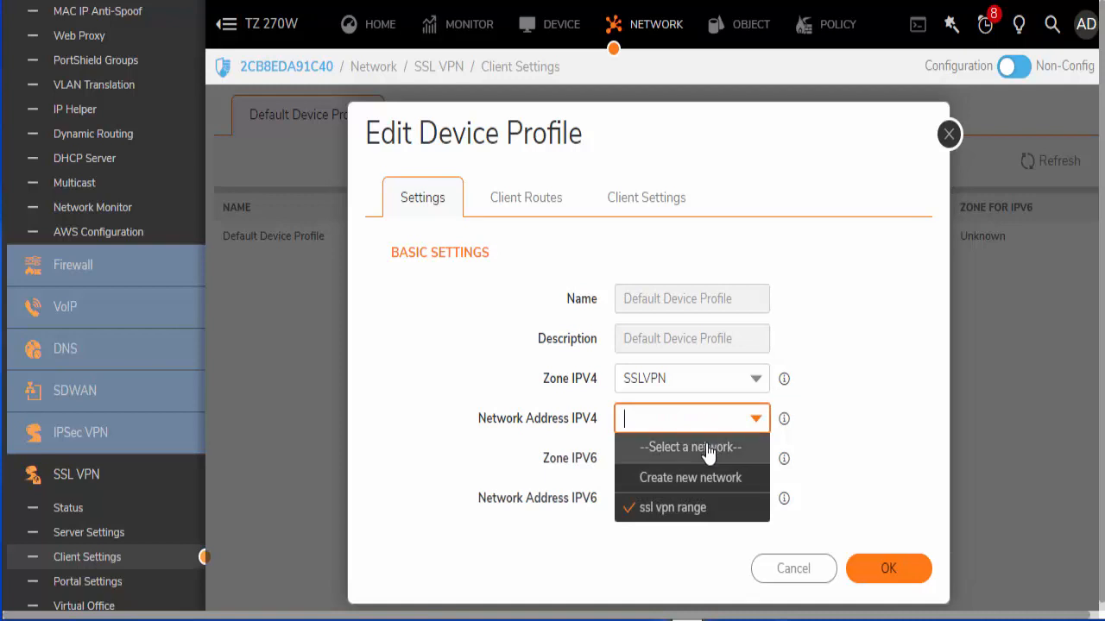
pyautogui.click(706, 477)
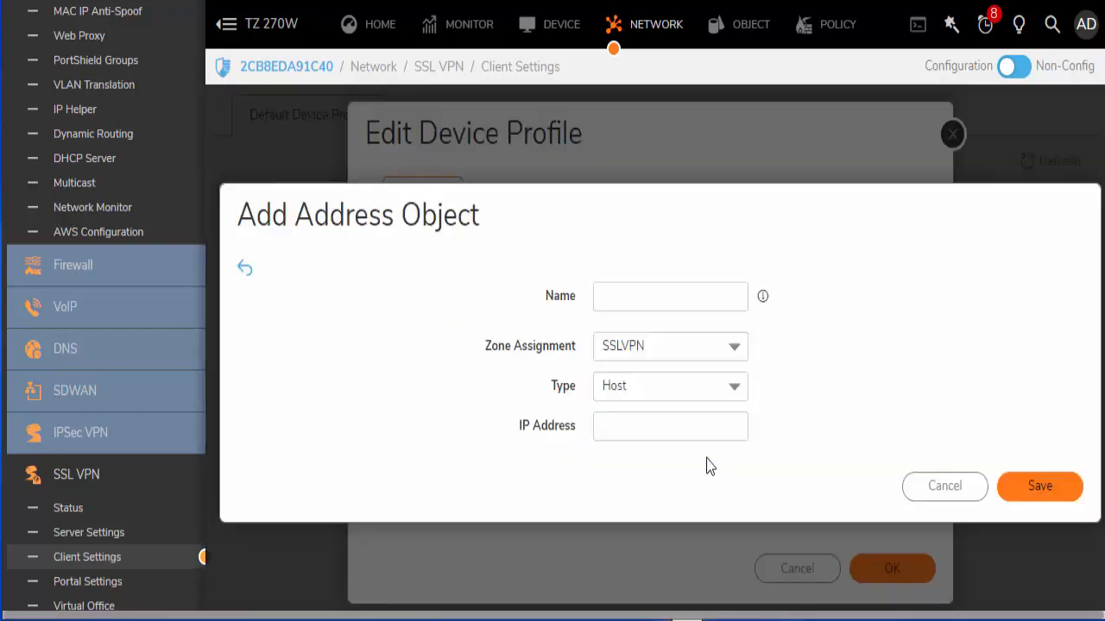
pyautogui.click(648, 297)
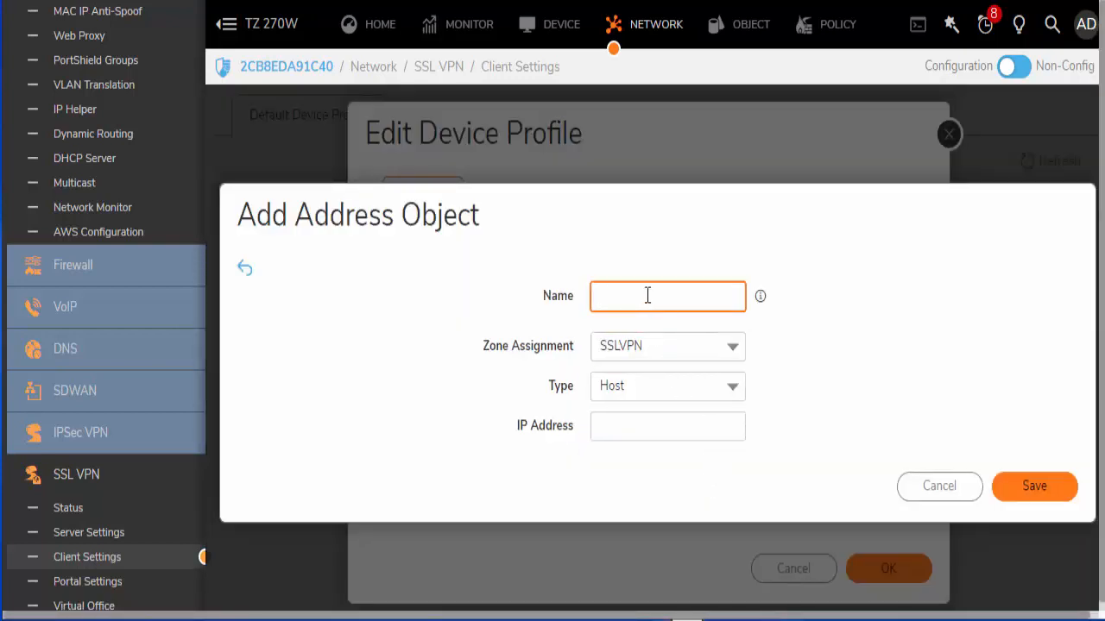
pyautogui.write('ssl vpn range 2')
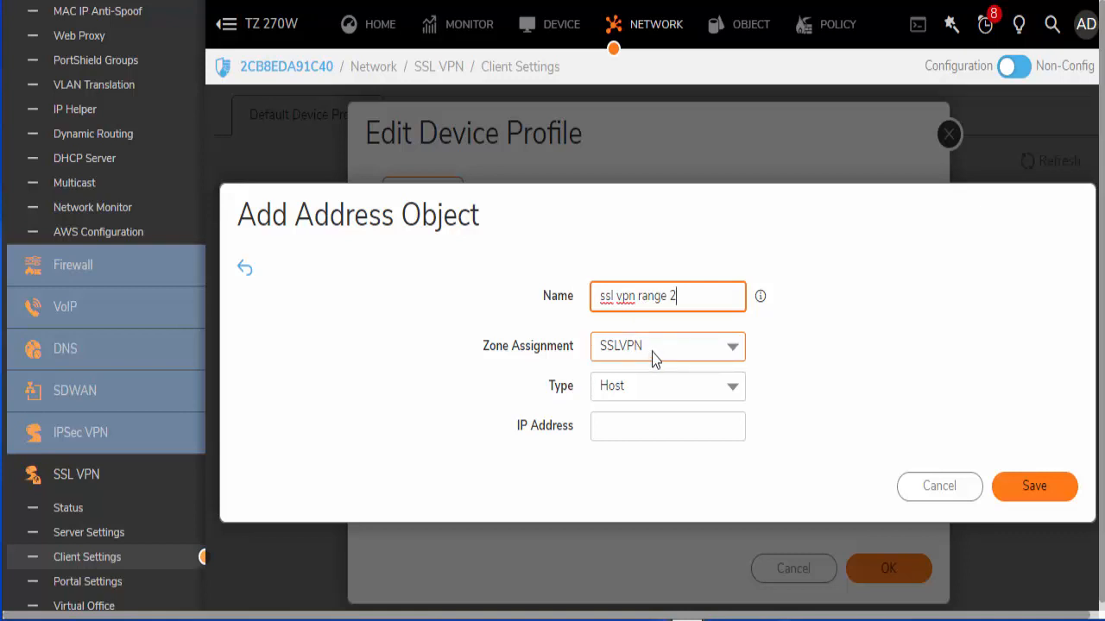
pyautogui.click(661, 390)
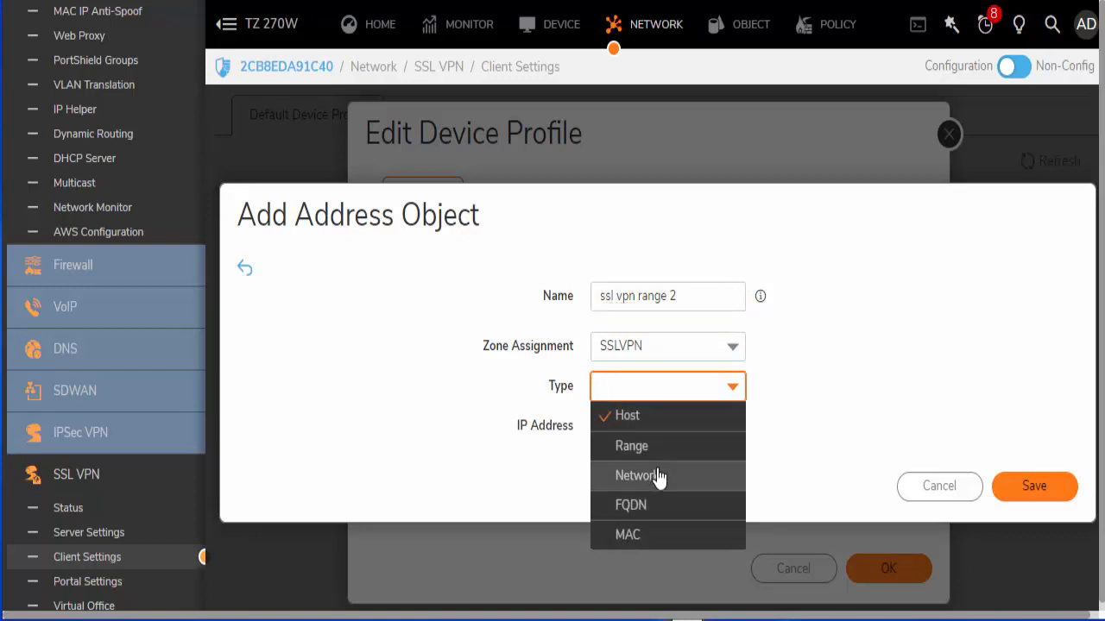
pyautogui.click(657, 451)
# Step: Set the address object's range from 192.168.2.1 to 192.168.2.254 and save it
pyautogui.click(632, 426)
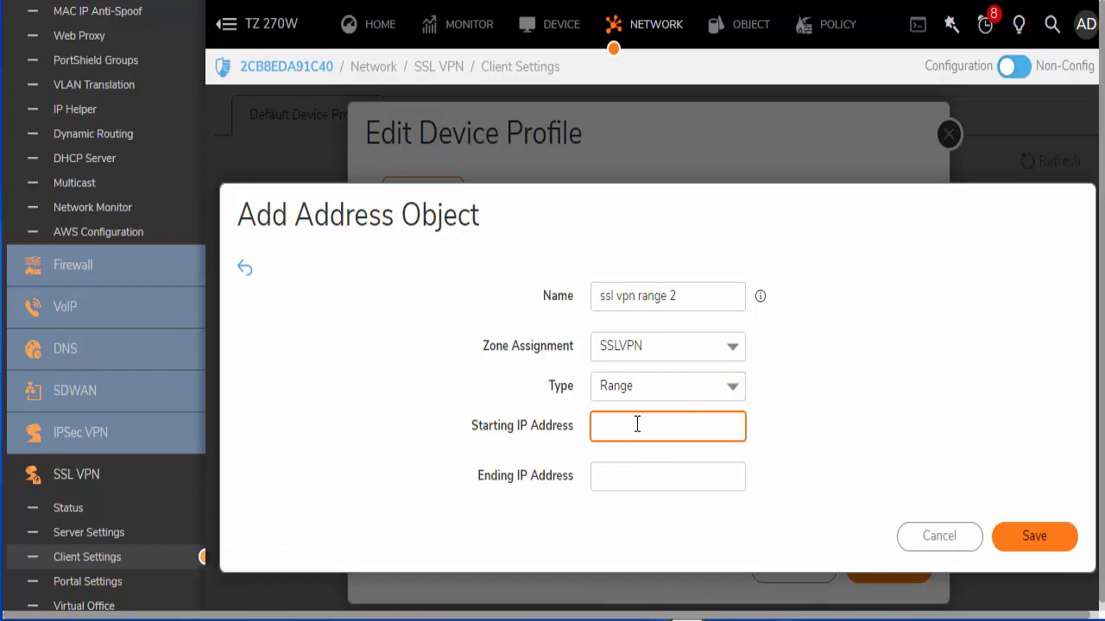
pyautogui.write('192.168.2.')
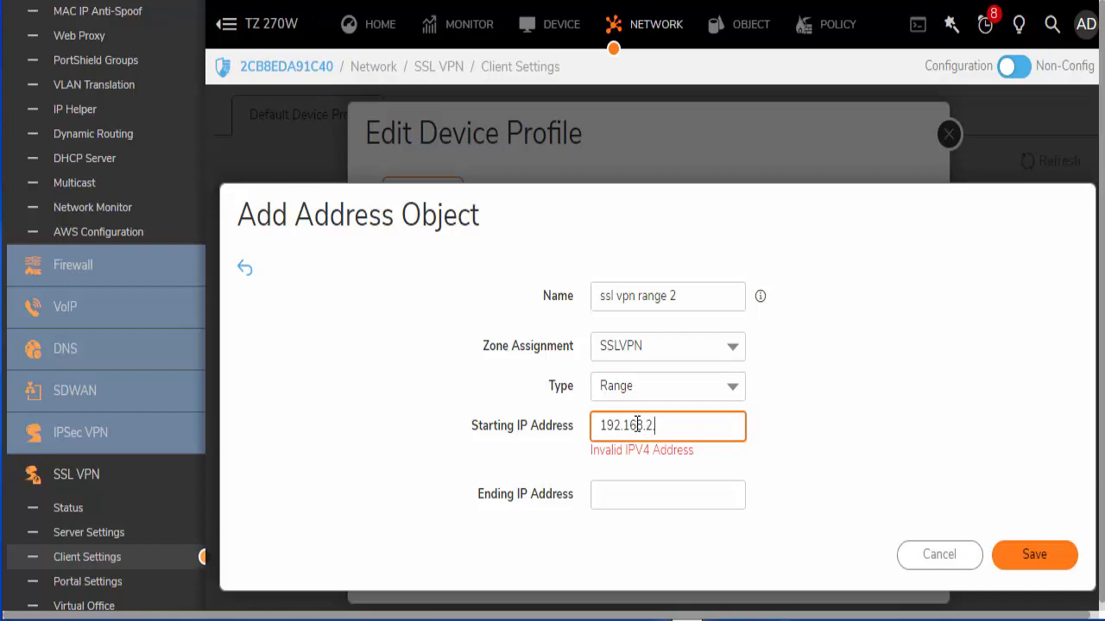
pyautogui.write('1')
pyautogui.press('Tab')
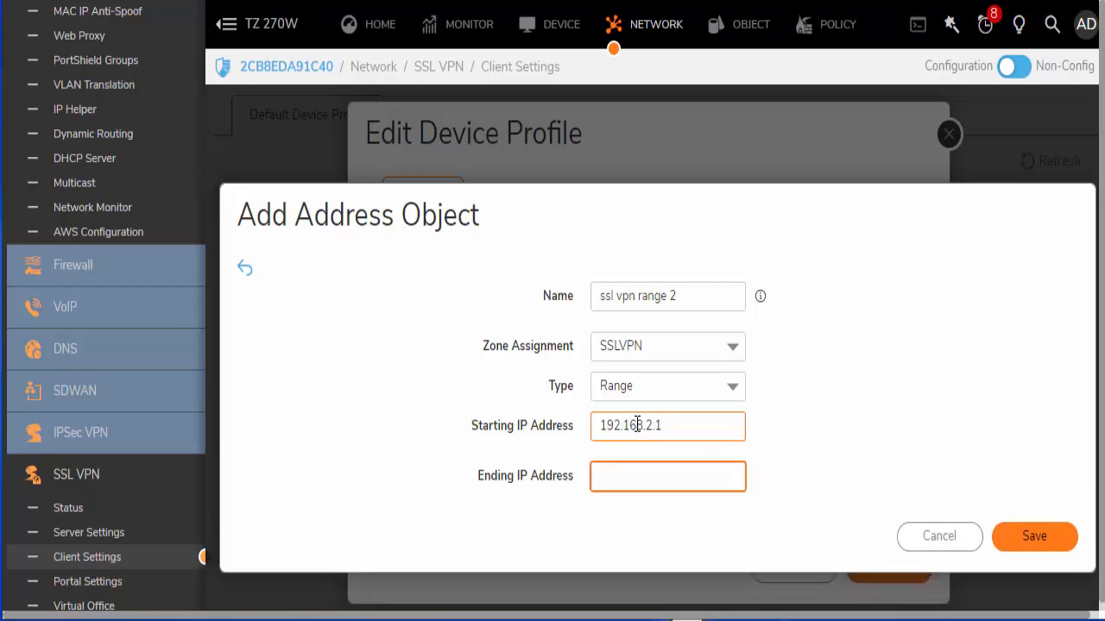
pyautogui.write('192.168')
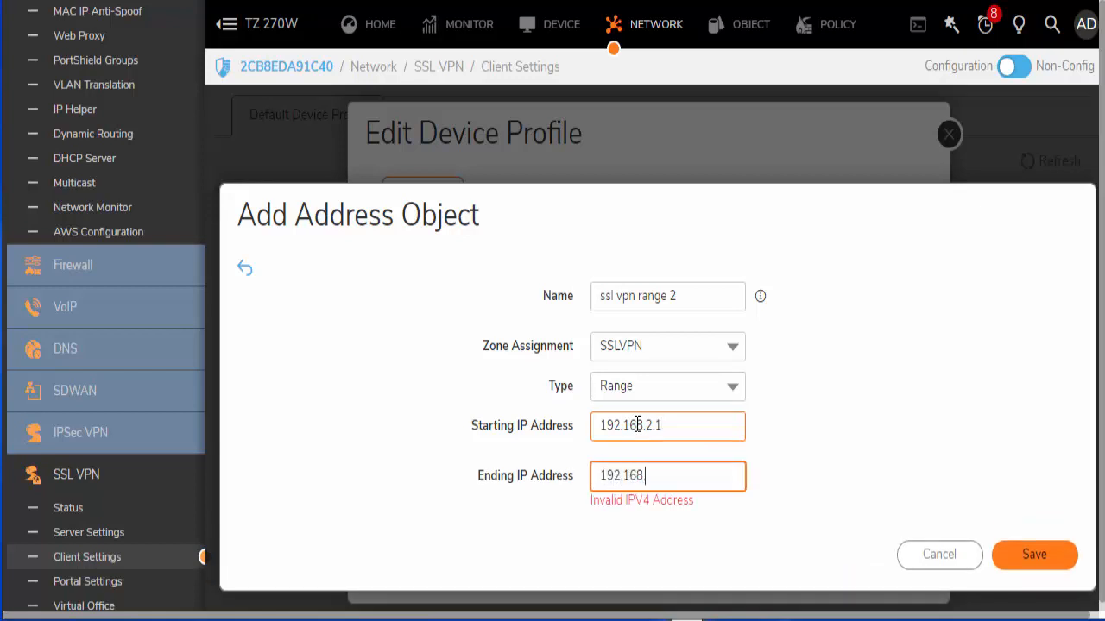
pyautogui.write('.2.254')
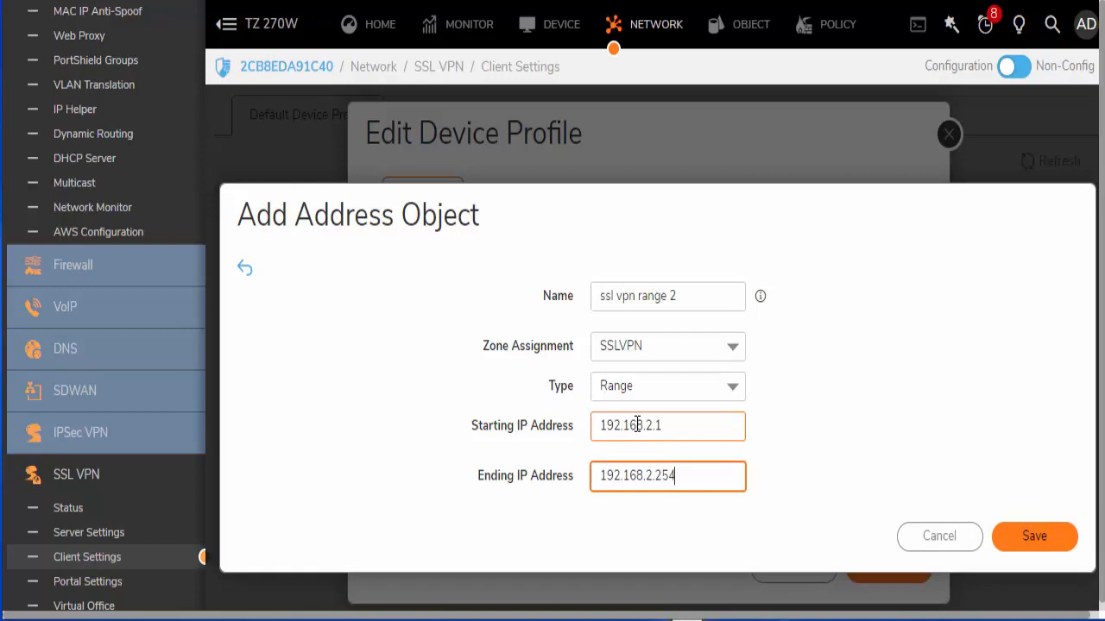
pyautogui.click(1036, 537)
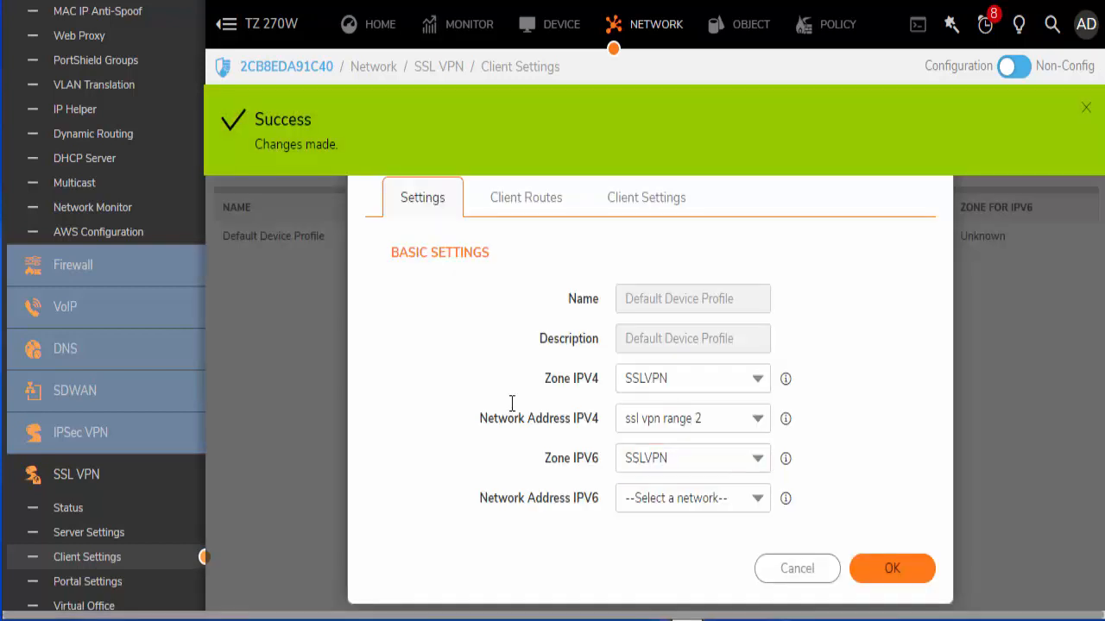
# Step: Examine the profile's client routes, filter the available networks by "x0 sub" and clear the filter
pyautogui.click(546, 203)
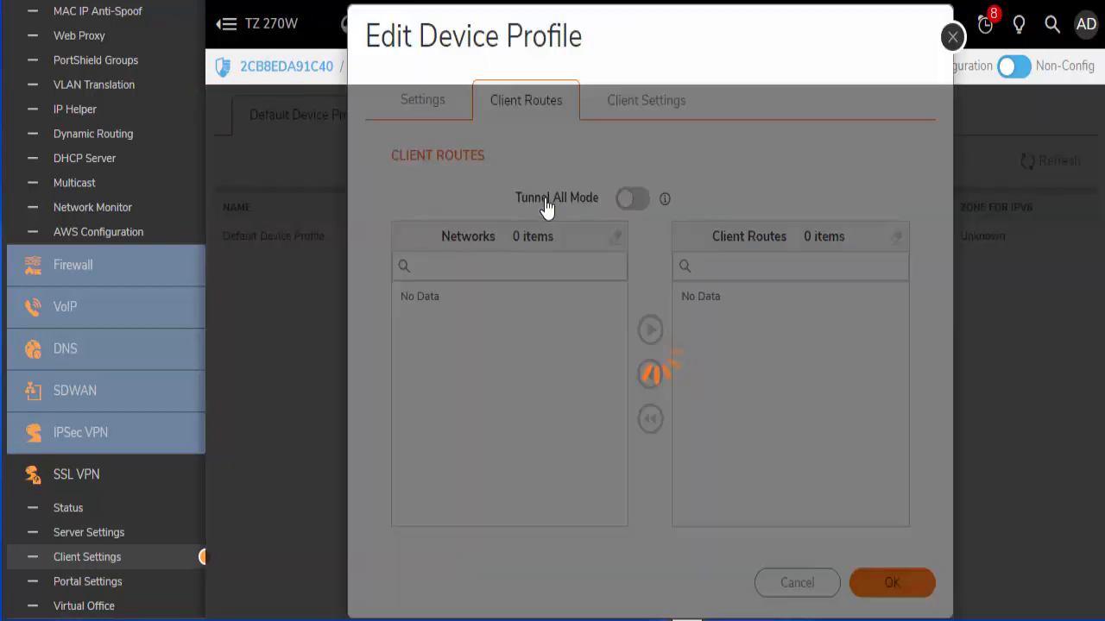
pyautogui.click(508, 274)
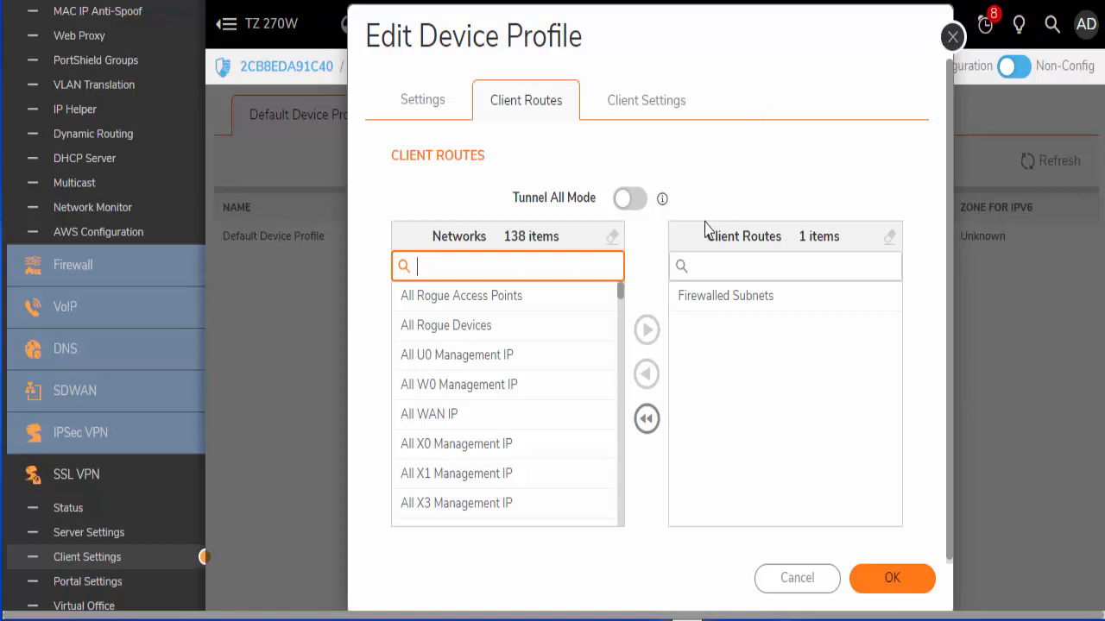
pyautogui.click(715, 293)
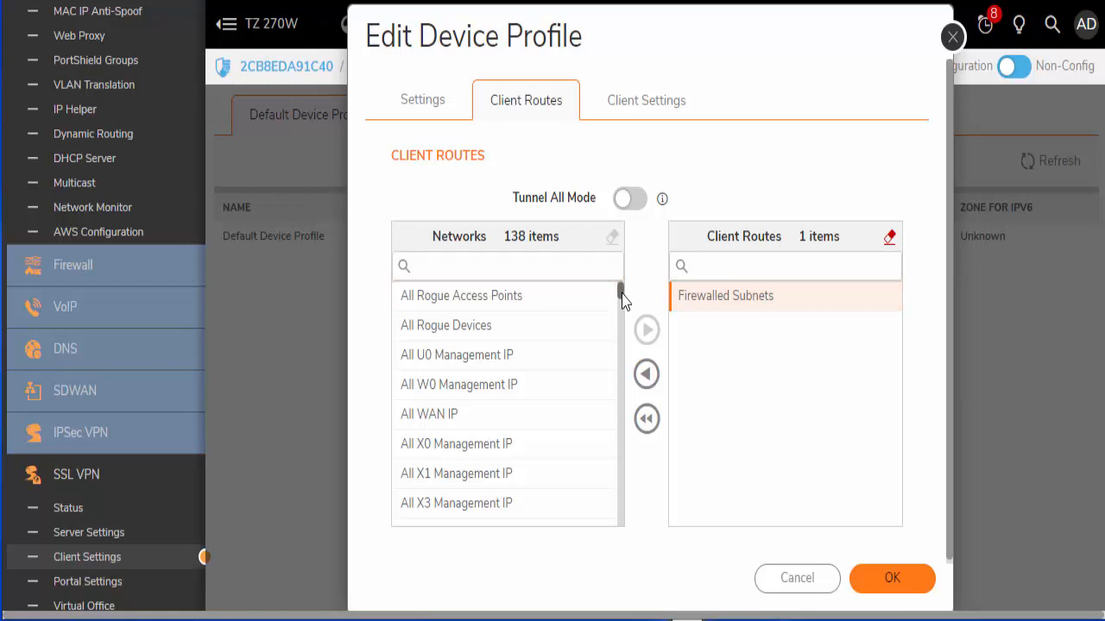
pyautogui.click(553, 273)
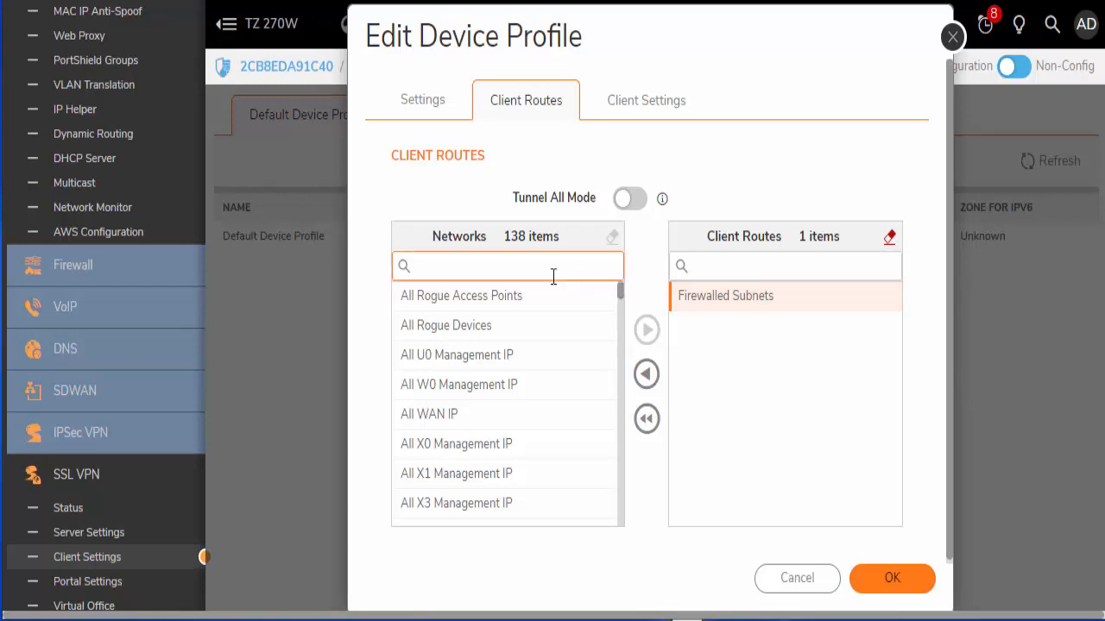
pyautogui.click(536, 269)
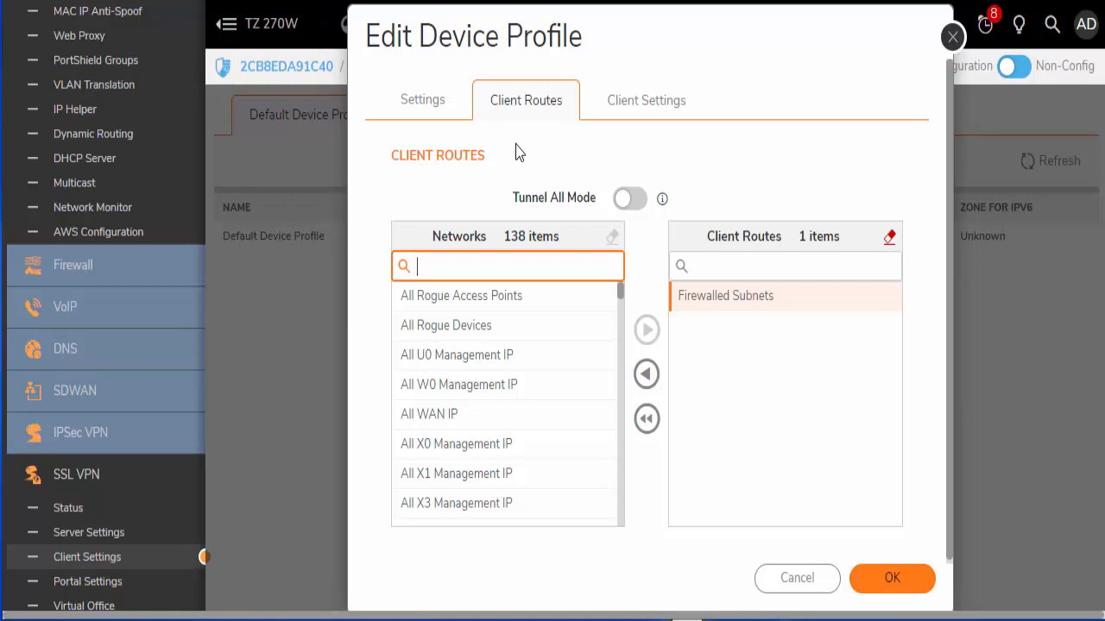
pyautogui.write('x0 sub')
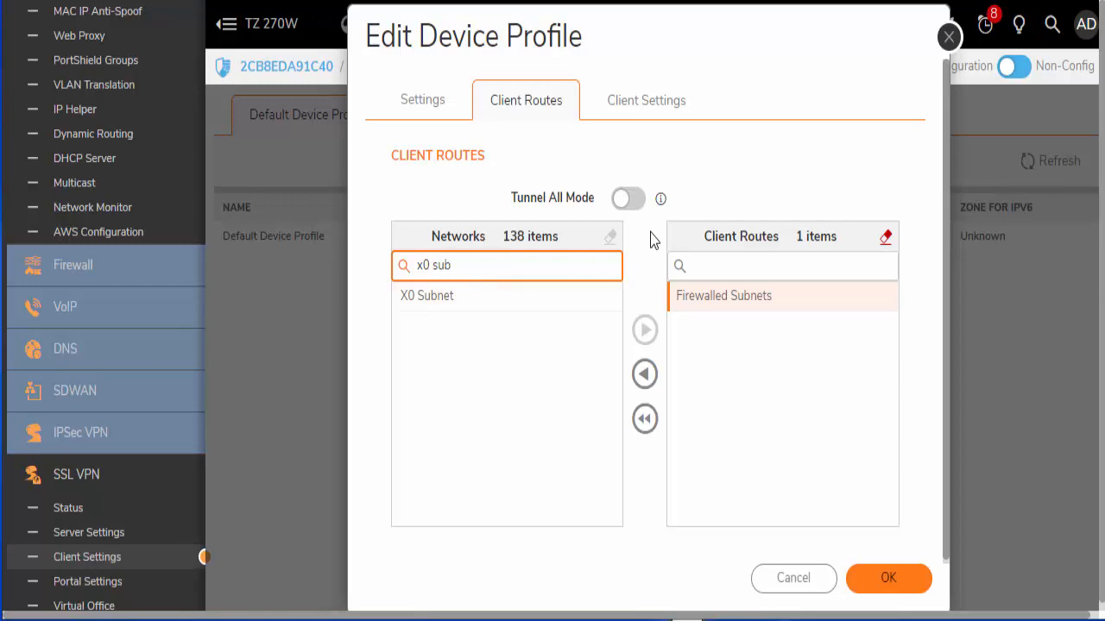
pyautogui.tripleClick(500, 276)
pyautogui.press('BackSpace')
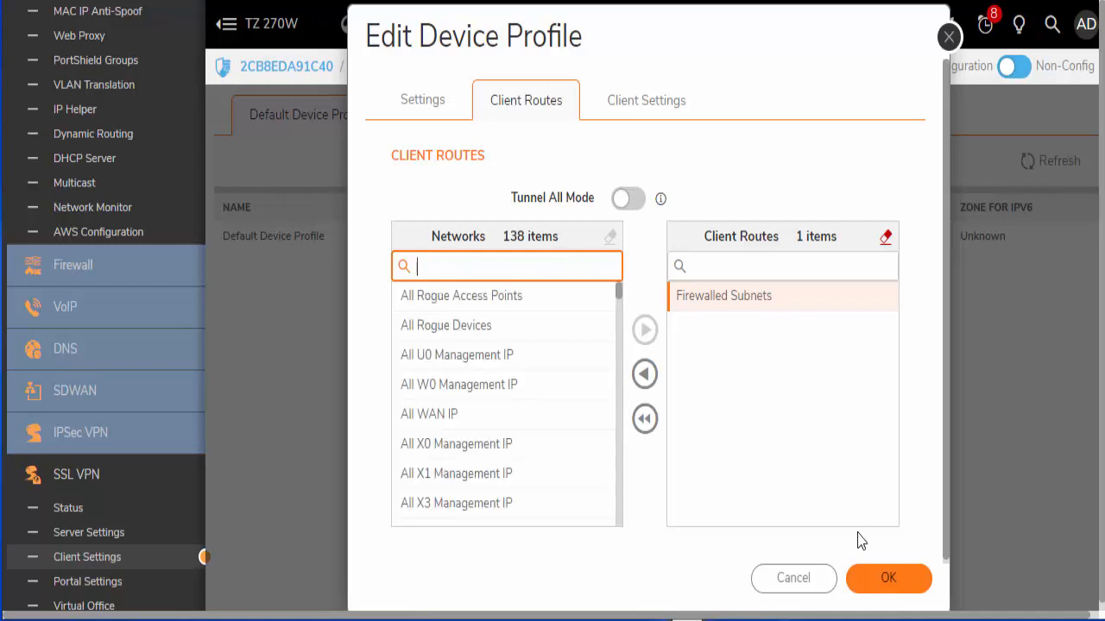
# Step: Examine the device profile's client settings, covering the SSL VPN client DNS and WINS servers and the NetExtender client options
pyautogui.click(642, 108)
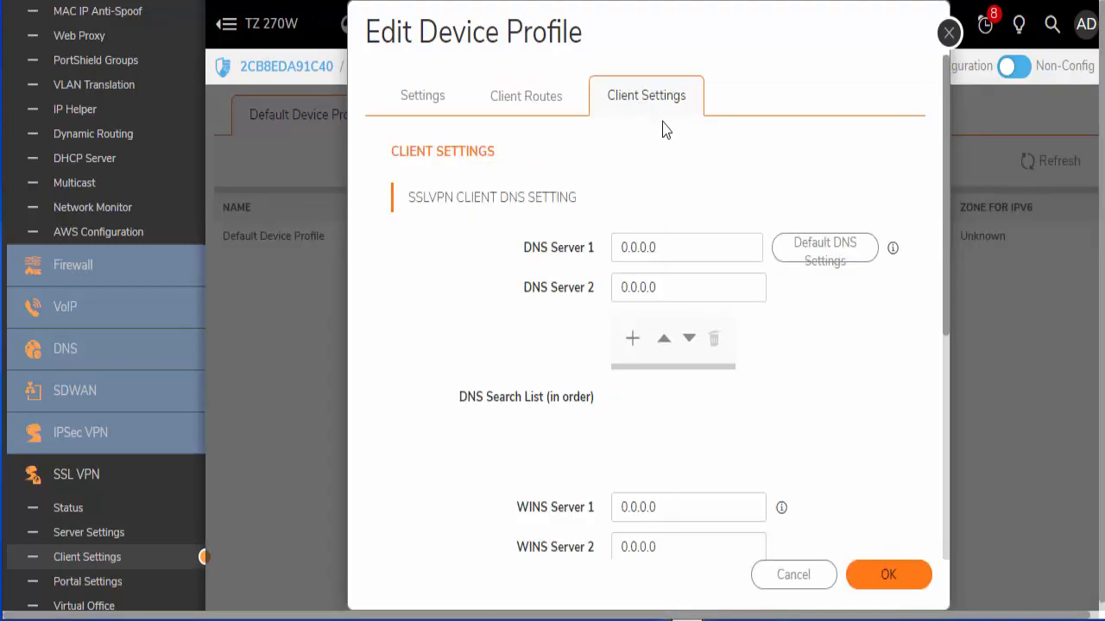
pyautogui.scroll(-3, 668, 221)
pyautogui.scroll(3, 668, 222)
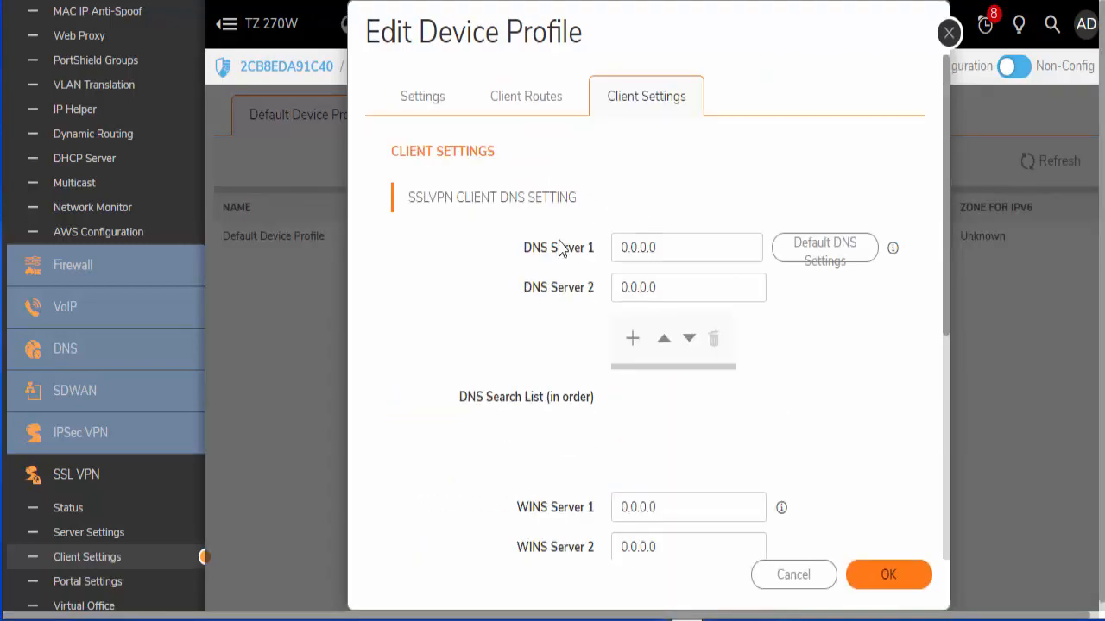
pyautogui.scroll(-2, 656, 319)
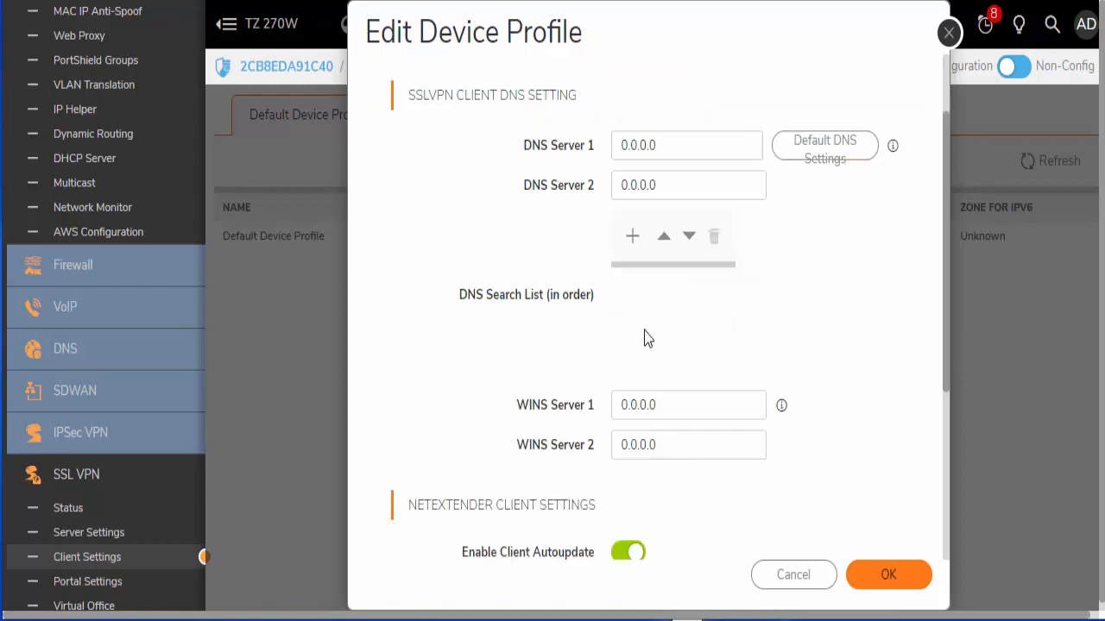
pyautogui.scroll(-3, 639, 384)
pyautogui.scroll(4, 633, 387)
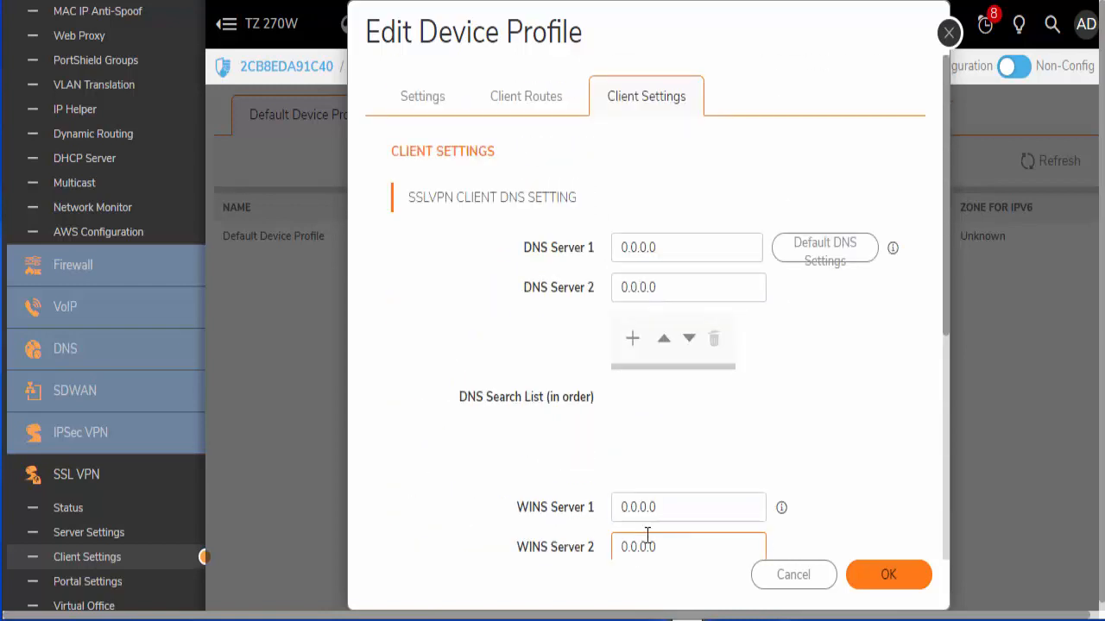
pyautogui.scroll(-2, 646, 537)
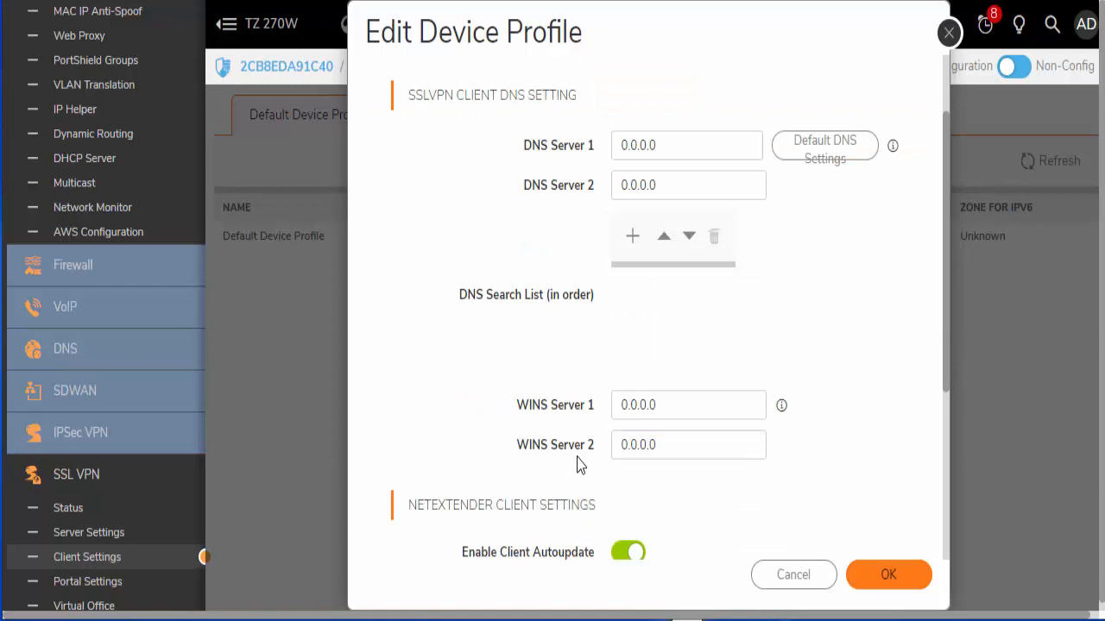
pyautogui.scroll(-2, 604, 442)
pyautogui.scroll(-4, 616, 435)
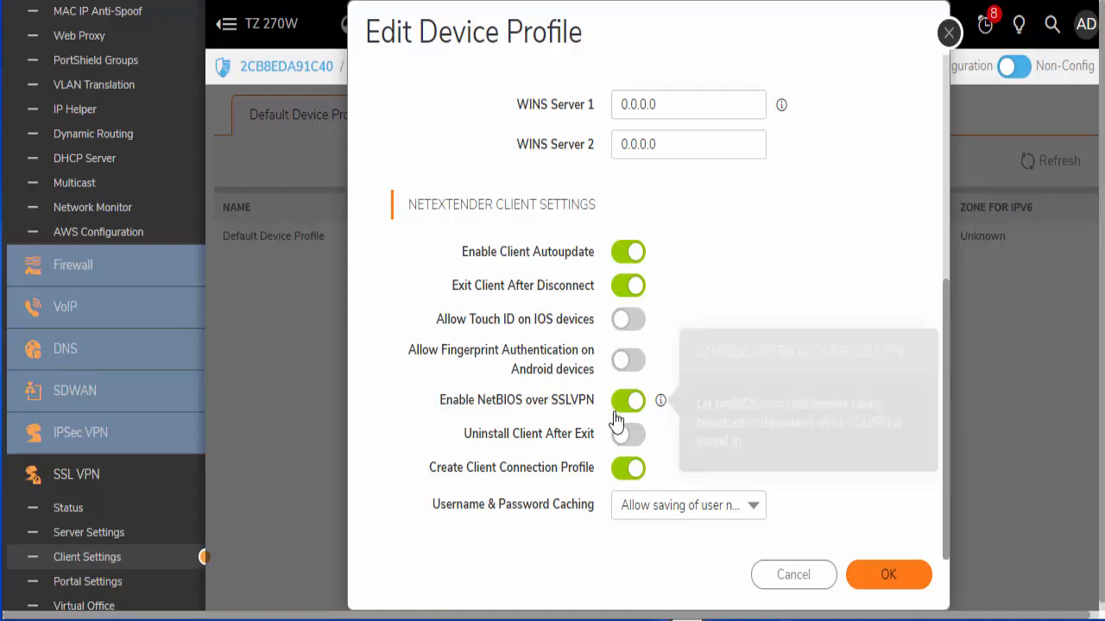
pyautogui.moveTo(661, 400)
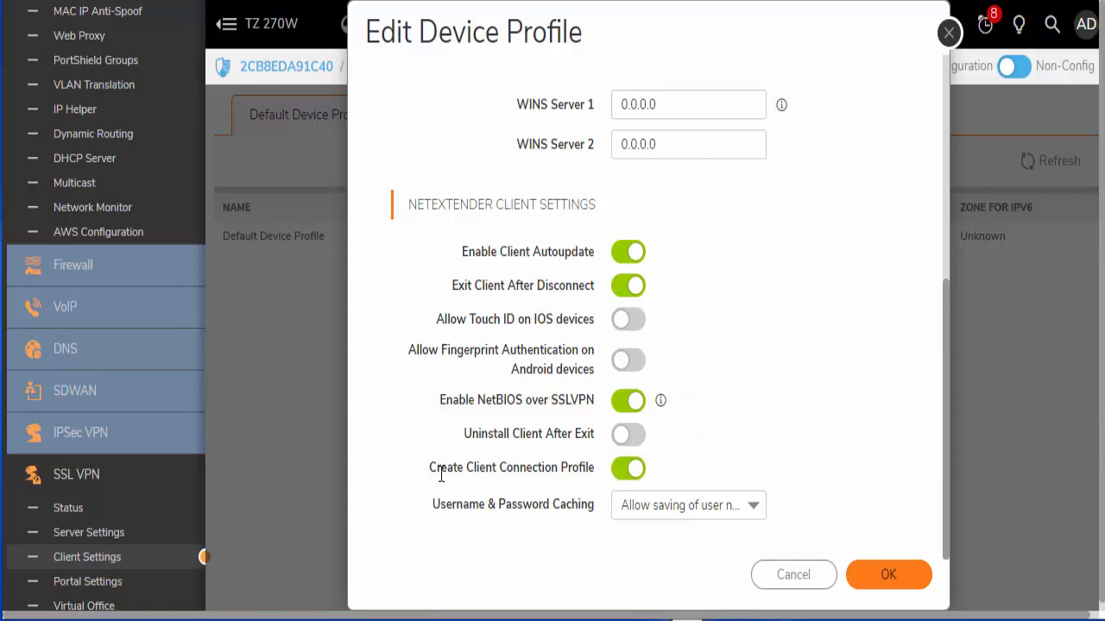
pyautogui.moveTo(450, 468); pyautogui.dragTo(601, 469)
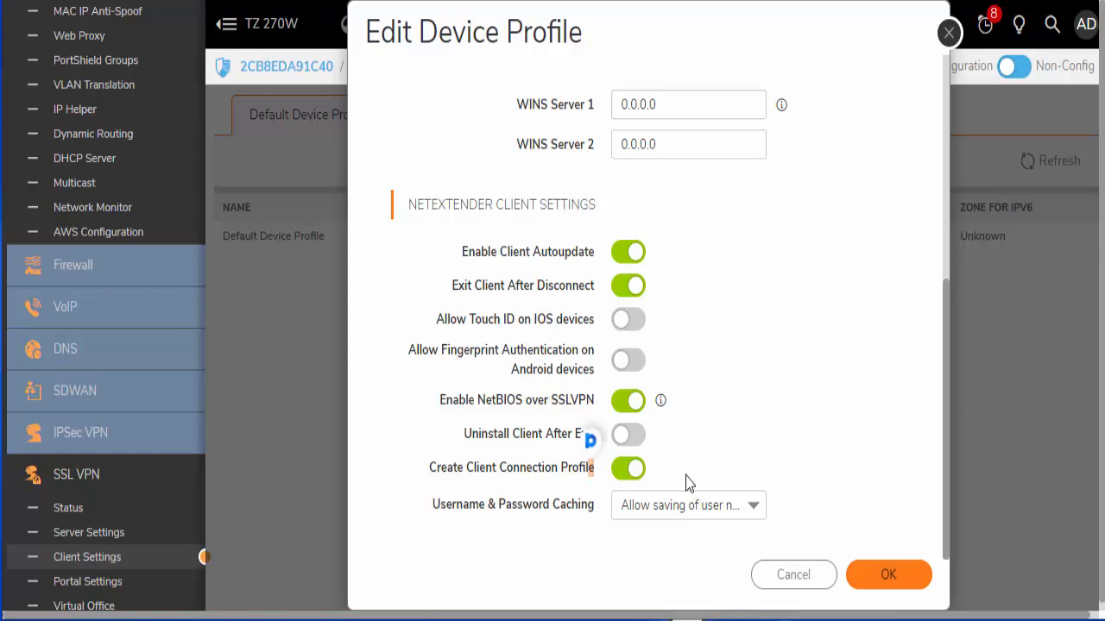
pyautogui.scroll(-1, 688, 481)
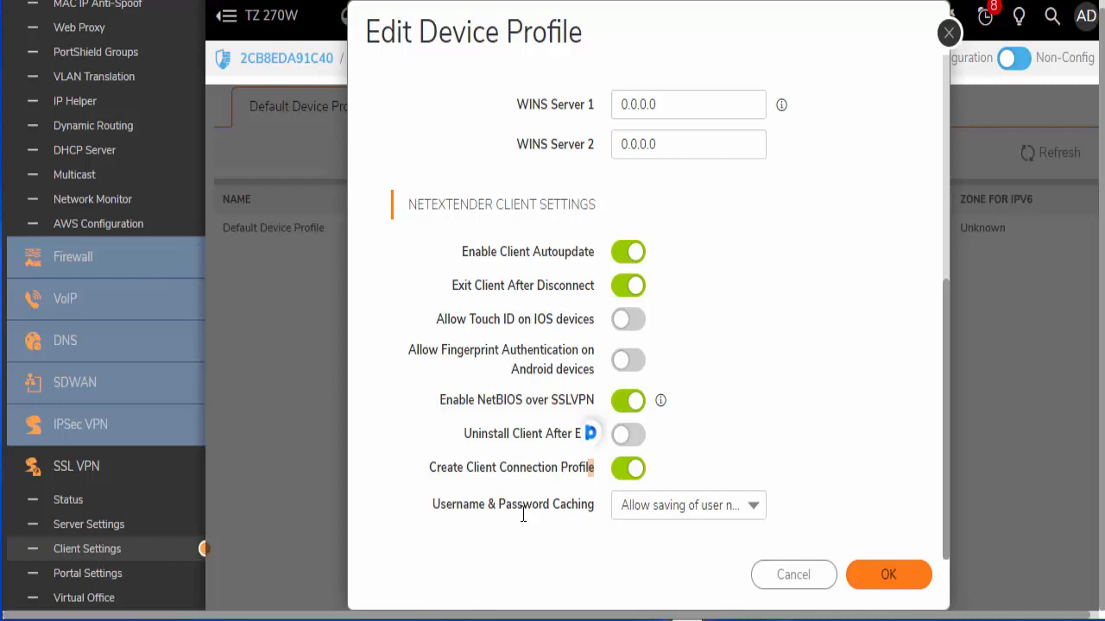
# Step: Check the Username & Password Caching choices, and save the Default Device Profile, accepting the reset of active NetExtender connections
pyautogui.click(683, 505)
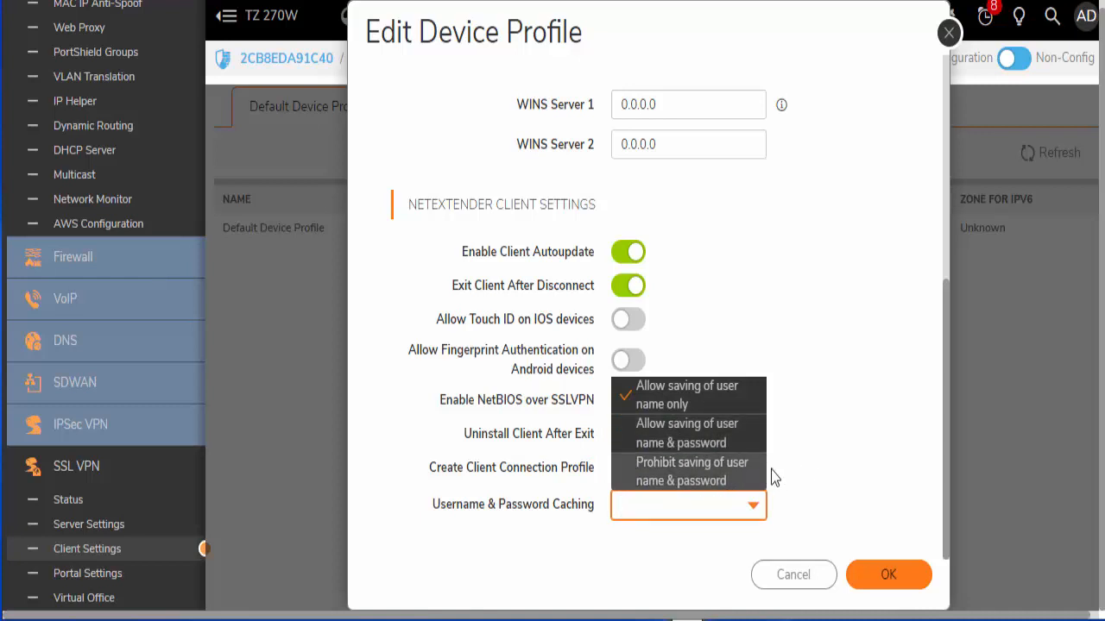
pyautogui.click(801, 481)
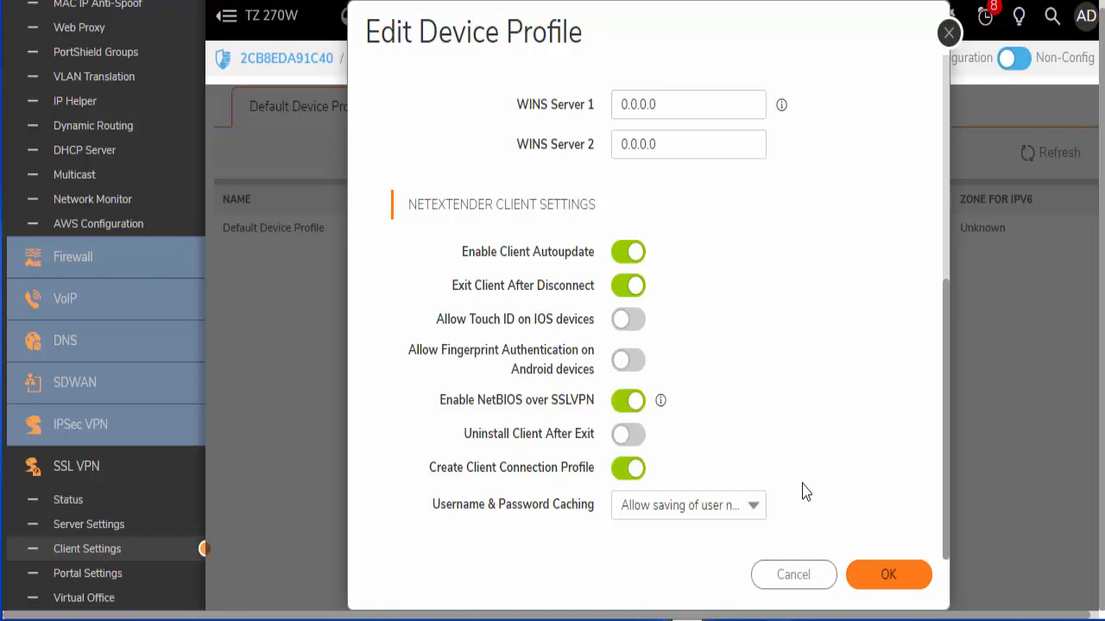
pyautogui.click(887, 583)
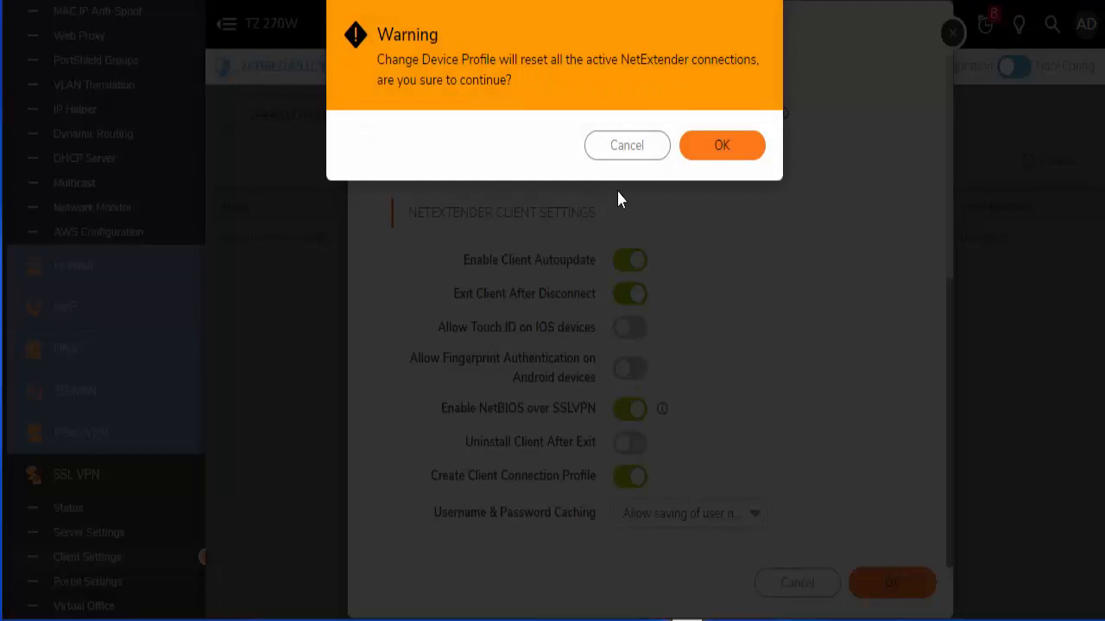
pyautogui.click(711, 148)
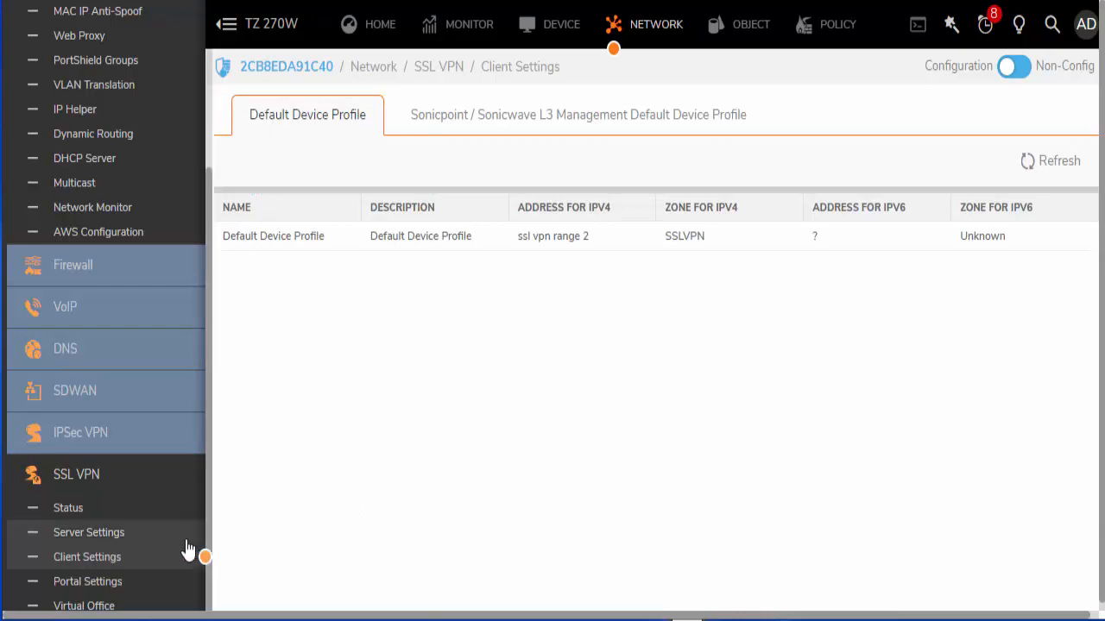
# Step: Look through the SSL VPN Portal Settings, Virtual Office and Status pages, including the Bookmark list under Status
pyautogui.scroll(-1, 155, 561)
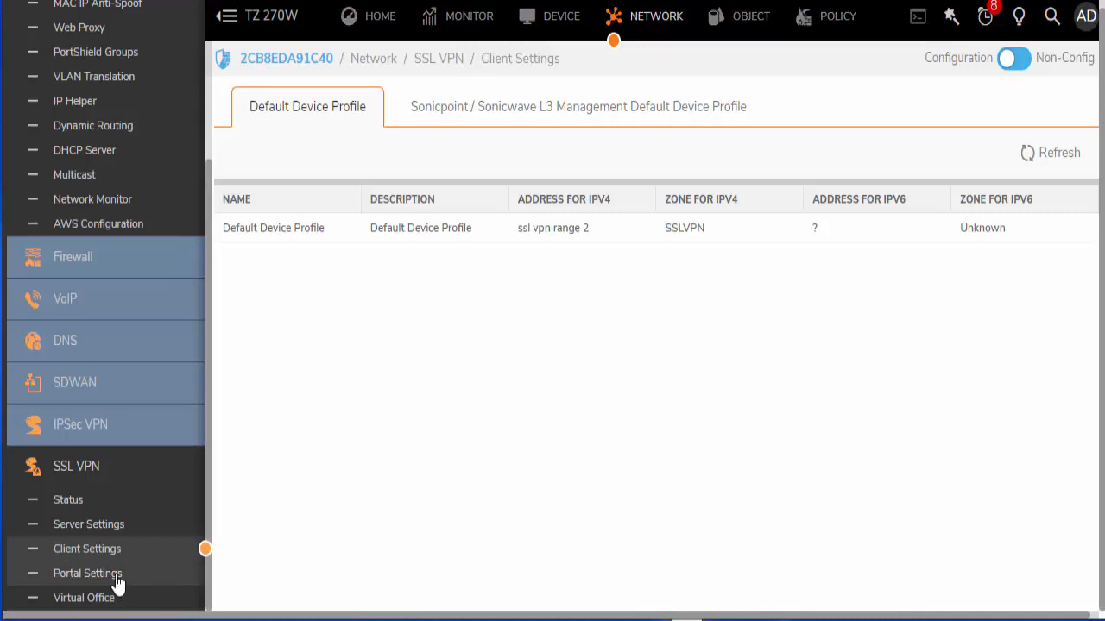
pyautogui.click(89, 573)
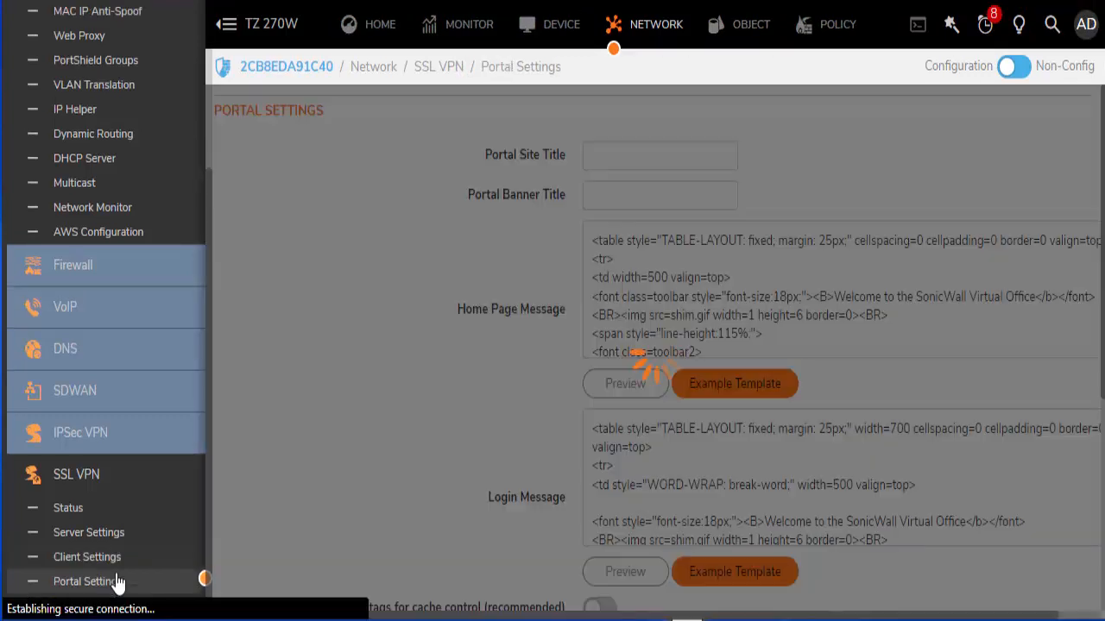
pyautogui.click(120, 600)
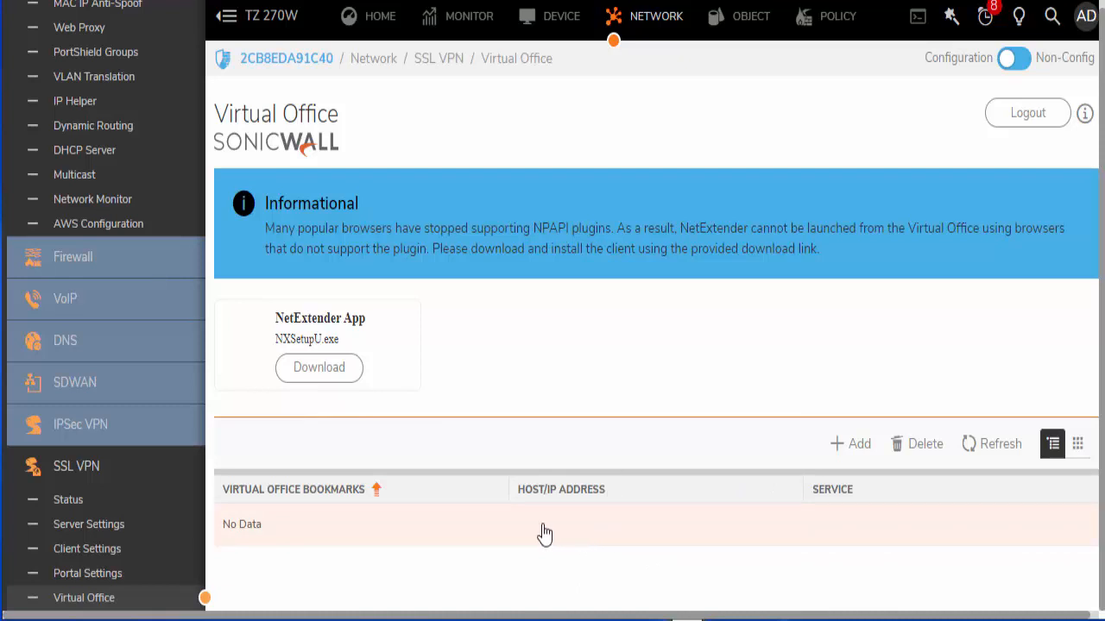
pyautogui.click(62, 502)
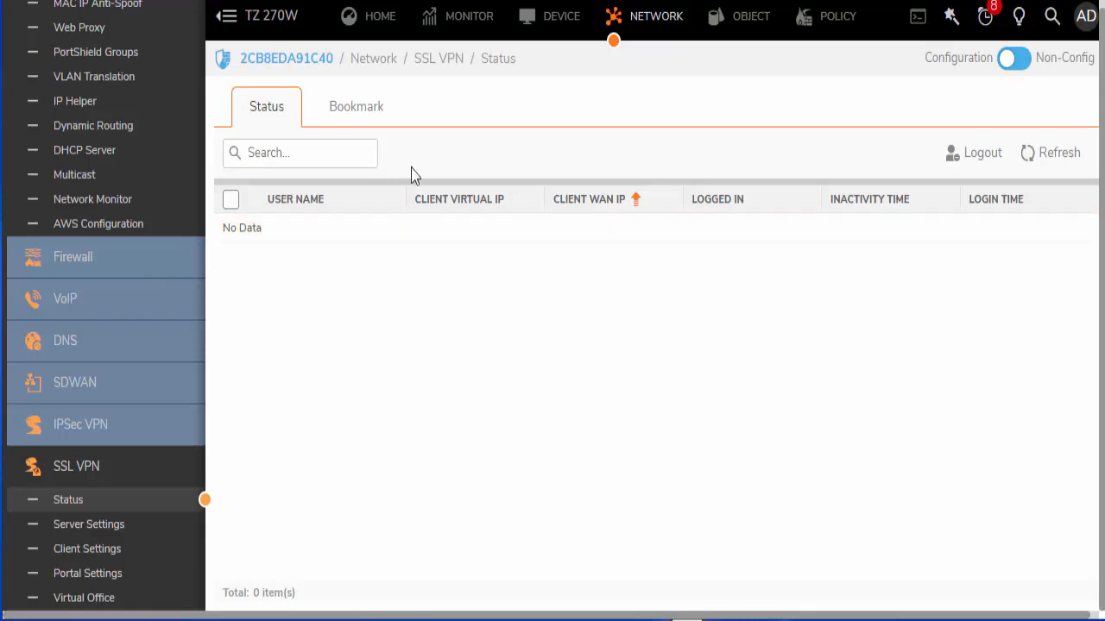
pyautogui.click(360, 115)
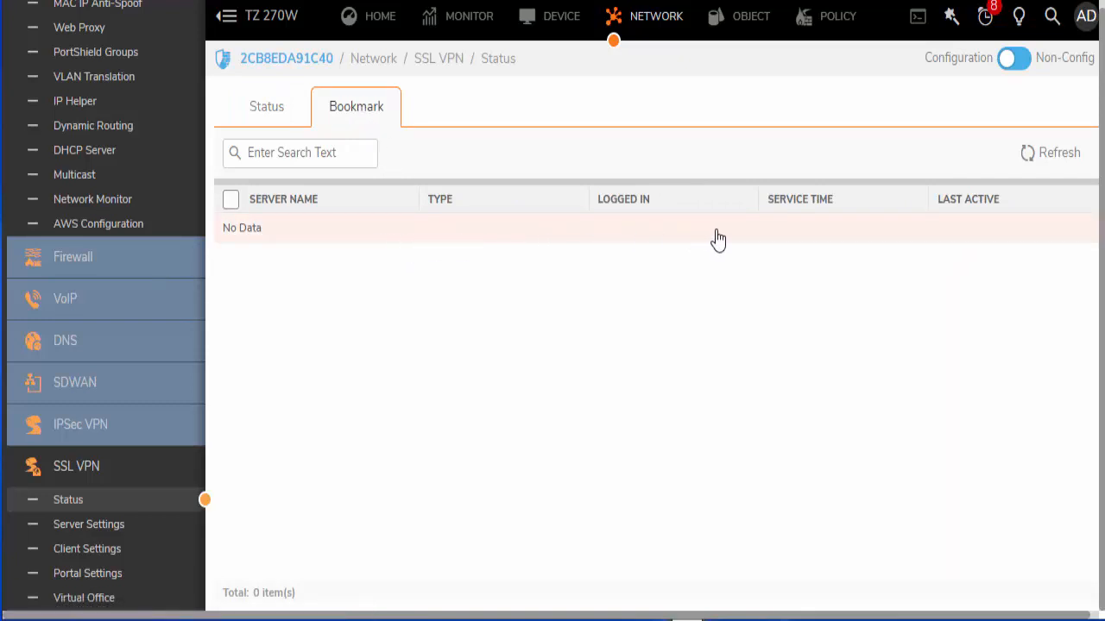
pyautogui.click(257, 112)
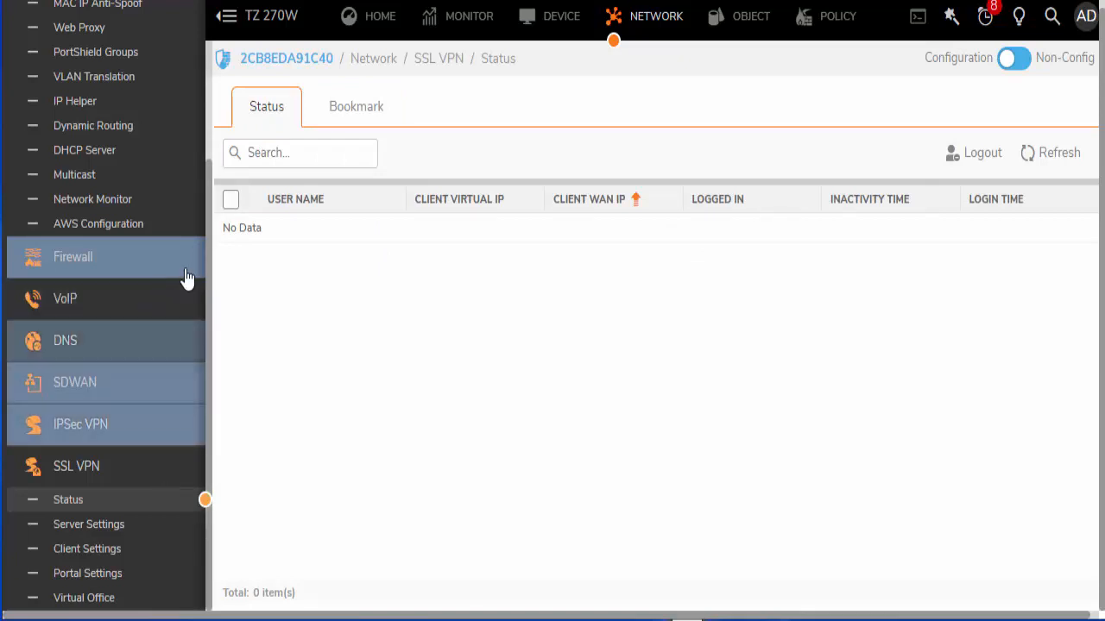
# Step: Open the SSLVPN zone in the zone objects for editing
pyautogui.scroll(2, 188, 279)
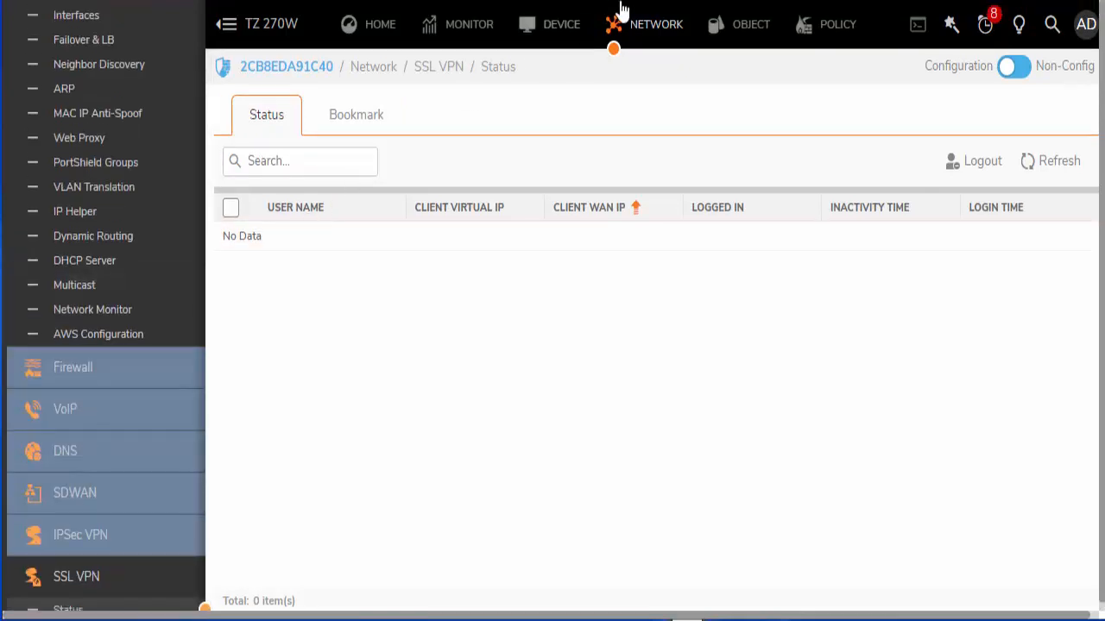
pyautogui.click(739, 25)
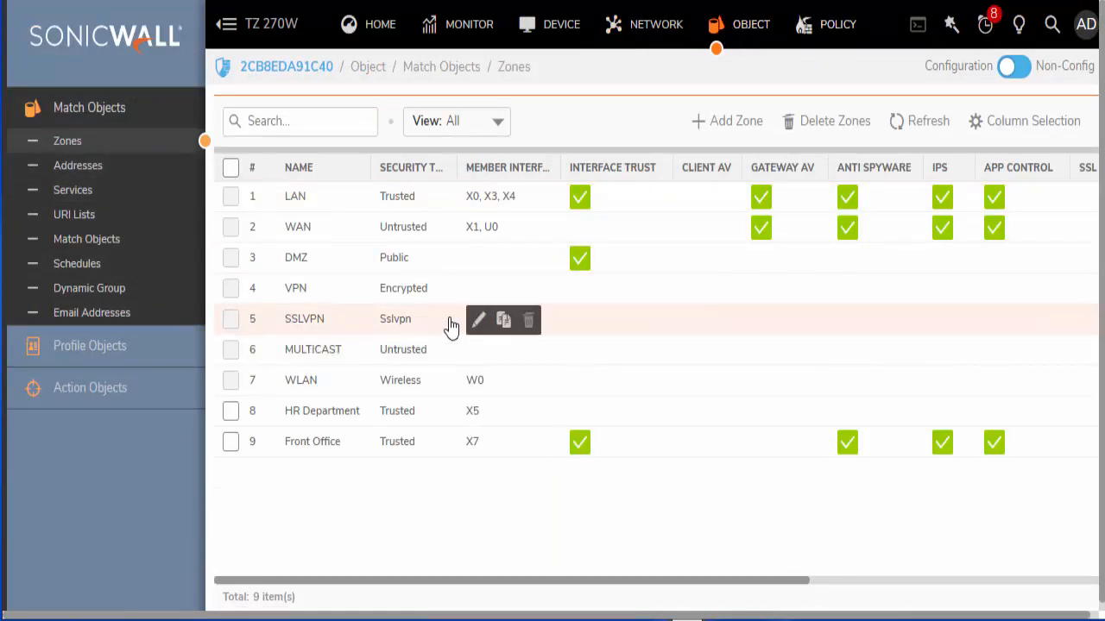
pyautogui.click(476, 321)
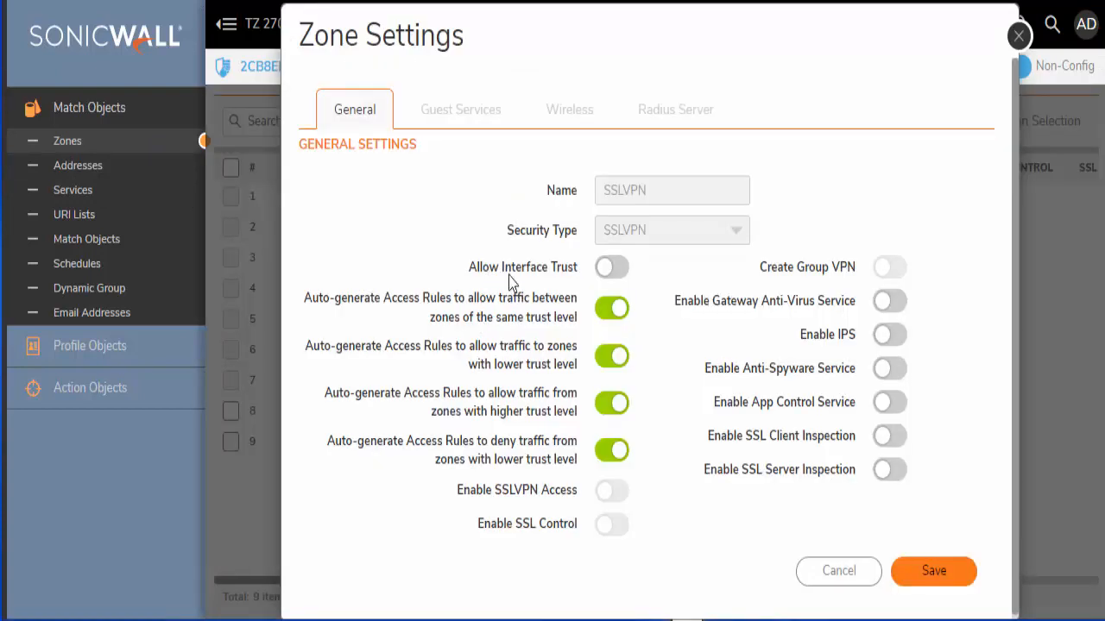
pyautogui.moveTo(378, 24); pyautogui.dragTo(348, 23)
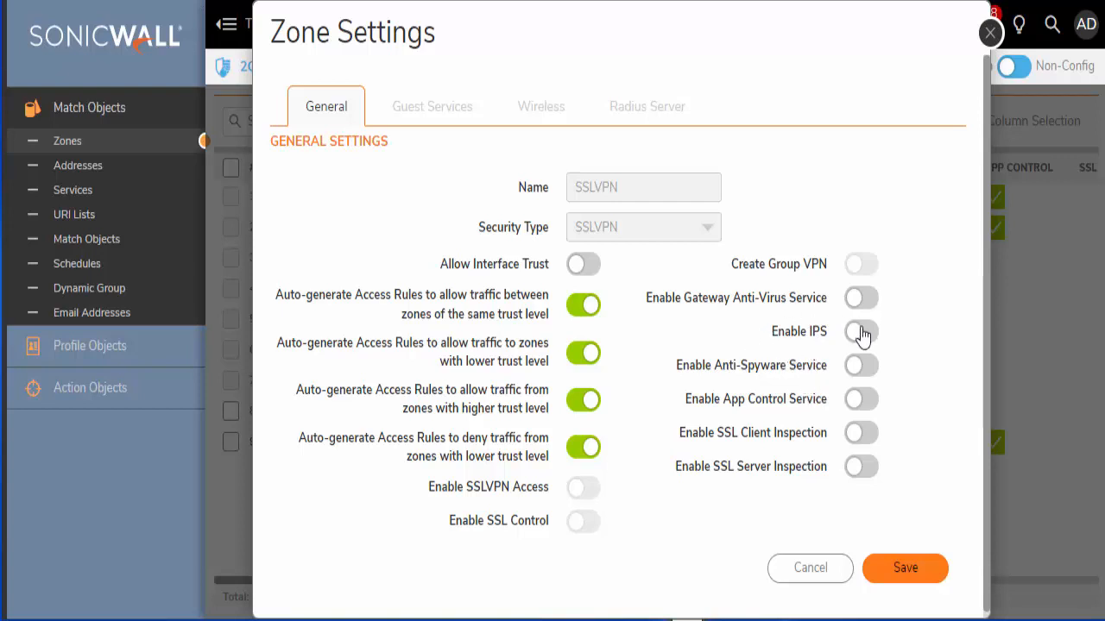
# Step: Enable Gateway Anti-Virus, IPS, Anti-Spyware, App Control and SSL Client Inspection for the SSLVPN zone and save it
pyautogui.click(863, 298)
pyautogui.click(865, 335)
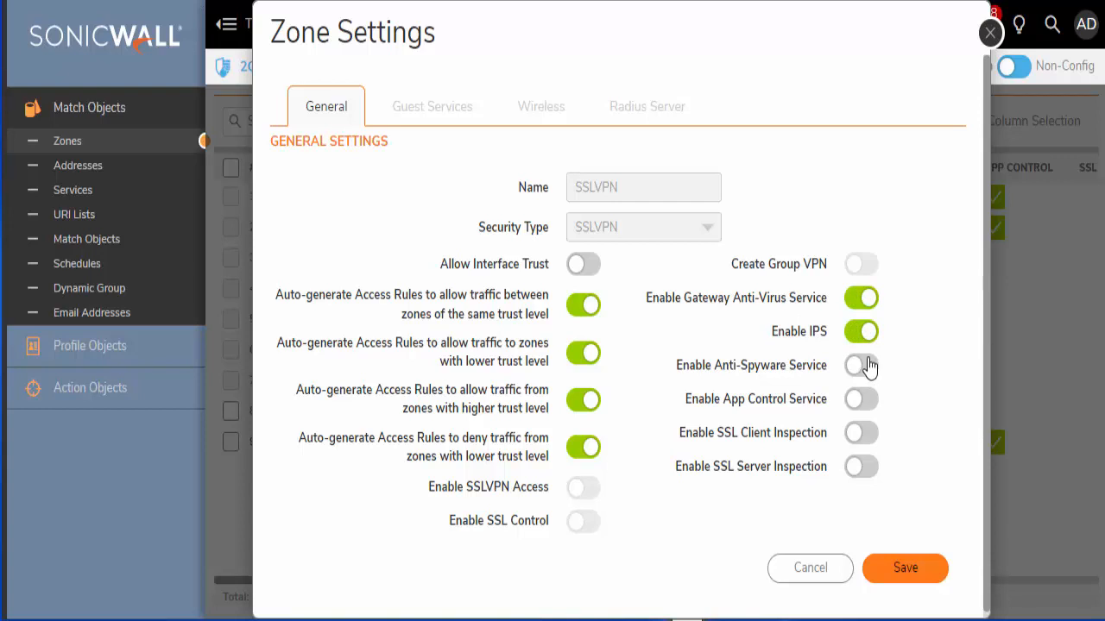
pyautogui.click(863, 366)
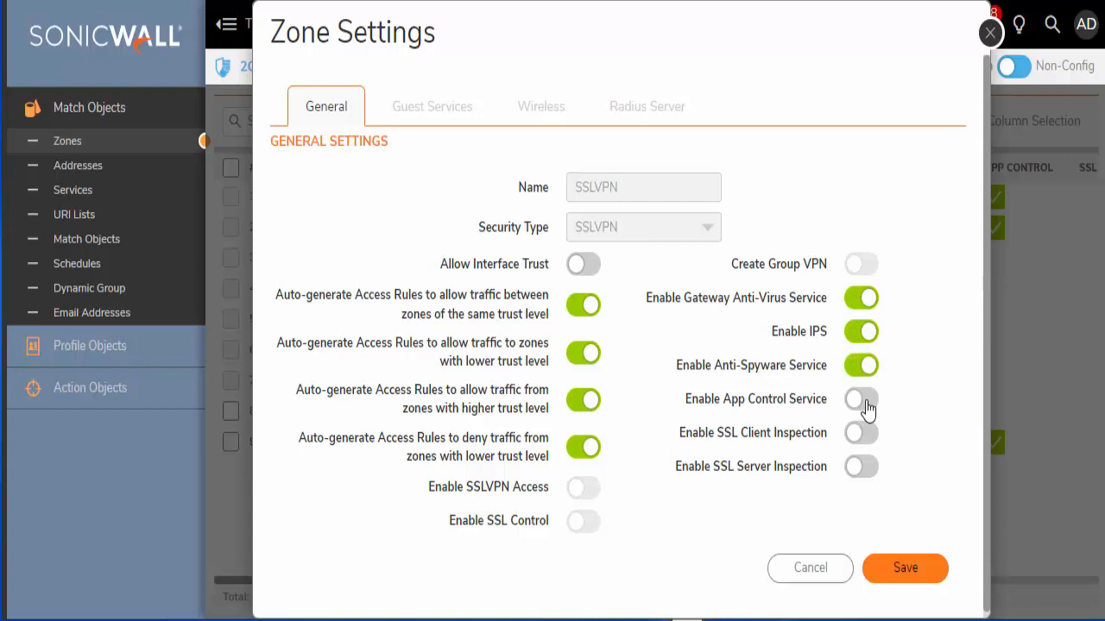
pyautogui.click(866, 406)
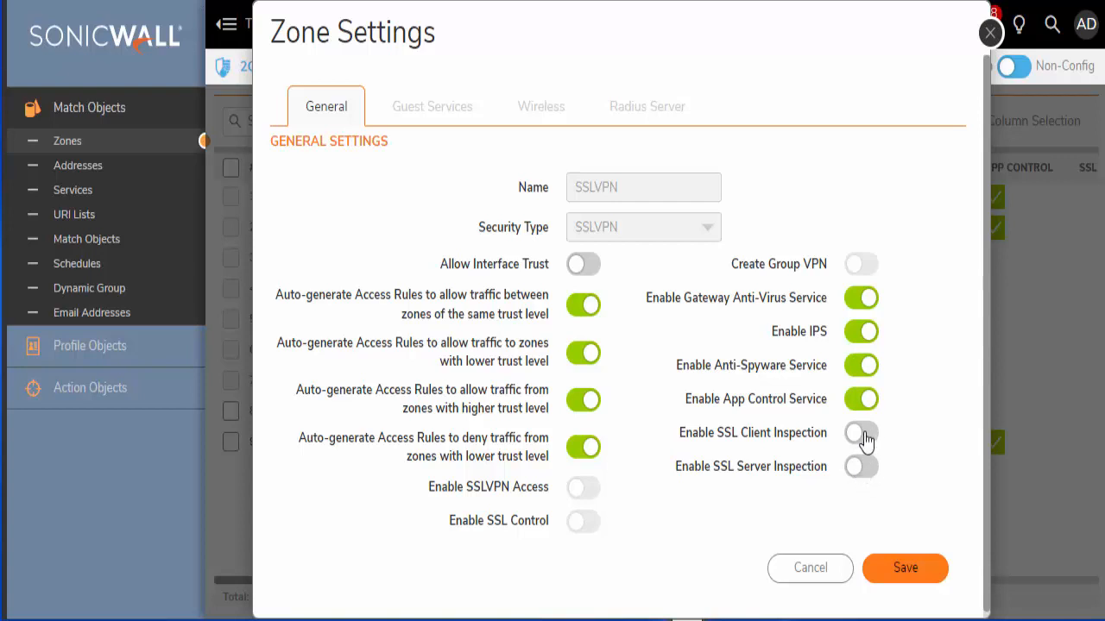
pyautogui.click(867, 442)
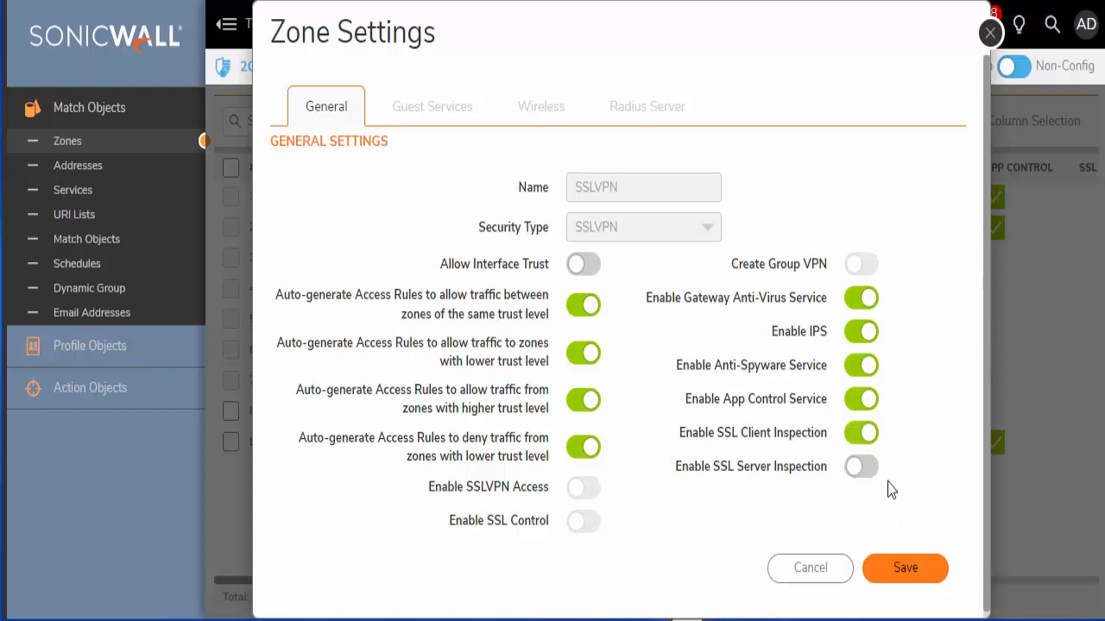
pyautogui.click(897, 569)
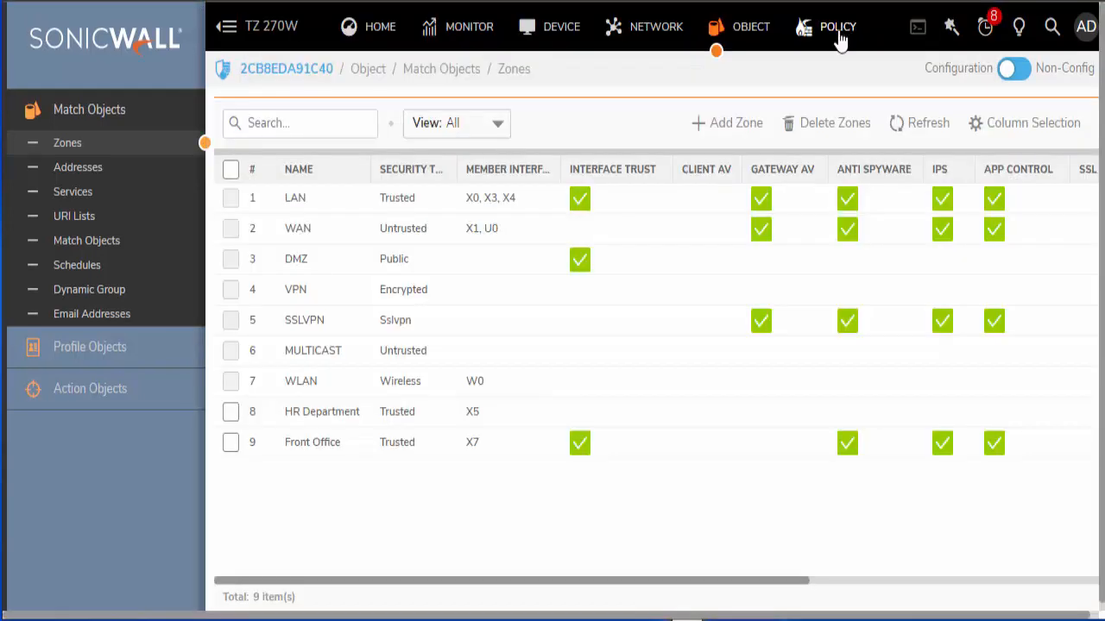
# Step: Start adding a new local user in the device's Local Users & Groups
pyautogui.click(552, 32)
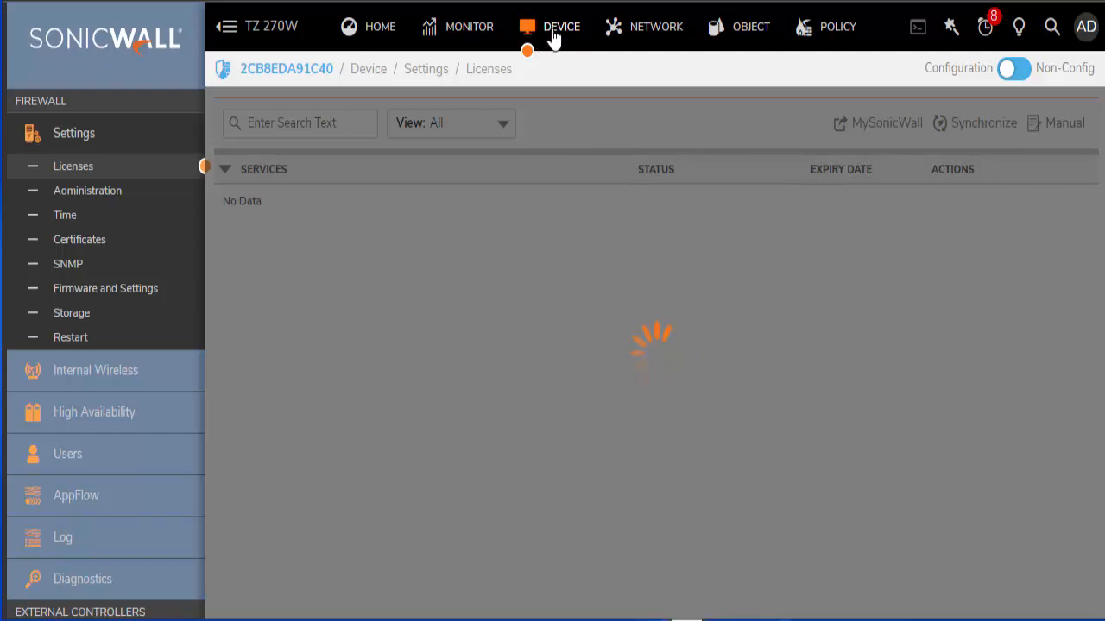
pyautogui.click(134, 468)
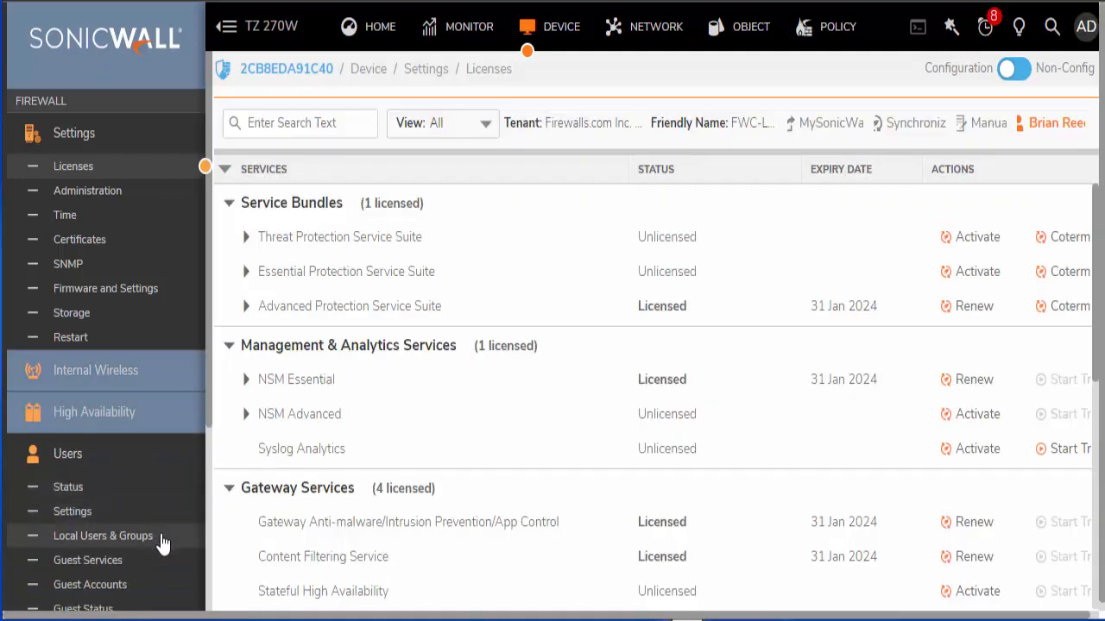
pyautogui.click(103, 536)
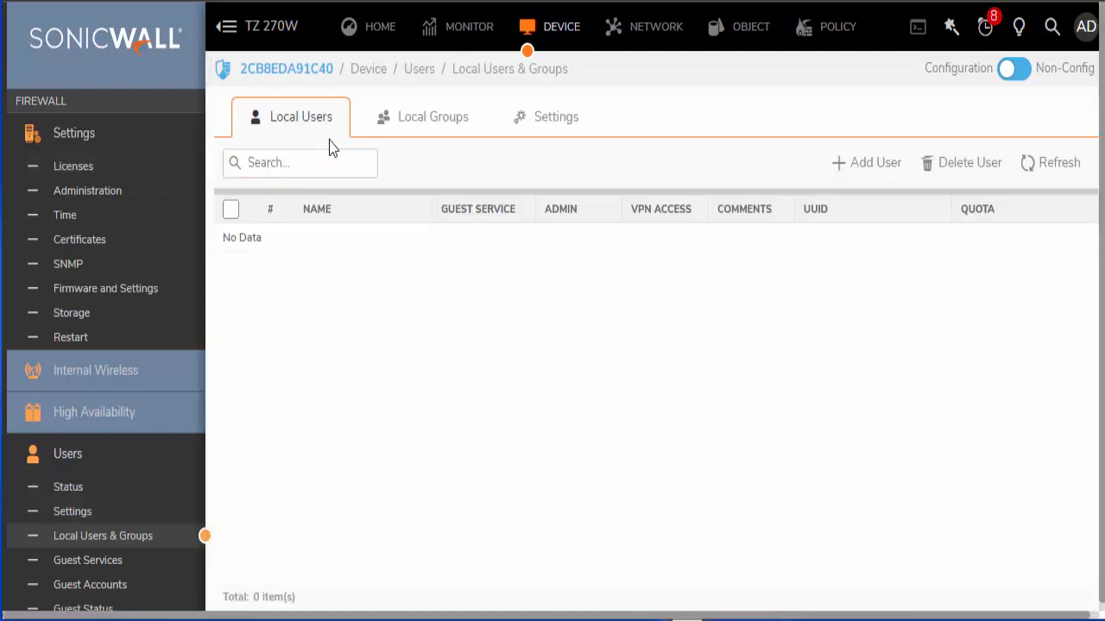
pyautogui.click(861, 164)
# Step: Enter the new local user's name, and fill in and confirm the account password
pyautogui.click(703, 267)
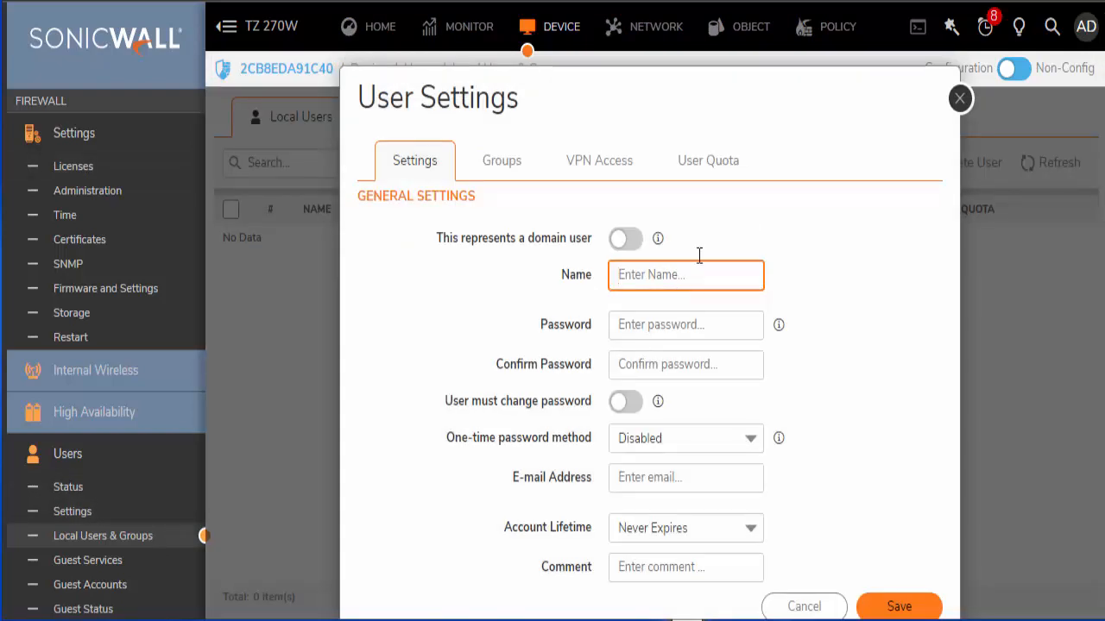
pyautogui.write('Nate')
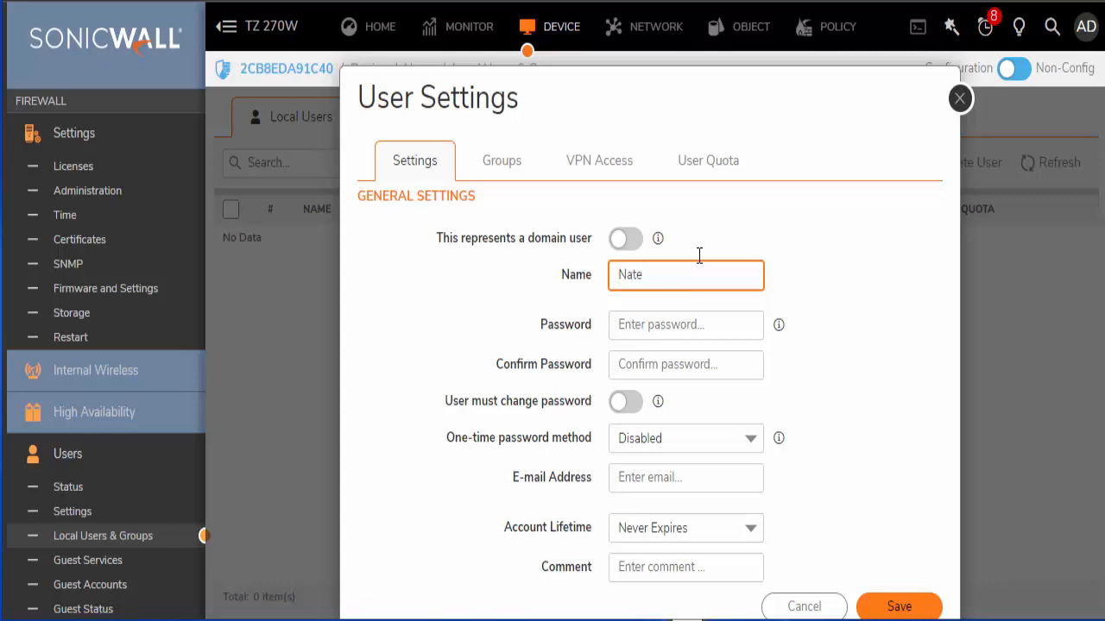
pyautogui.click(713, 324)
pyautogui.write('****')
pyautogui.press('Tab')
pyautogui.write('*')
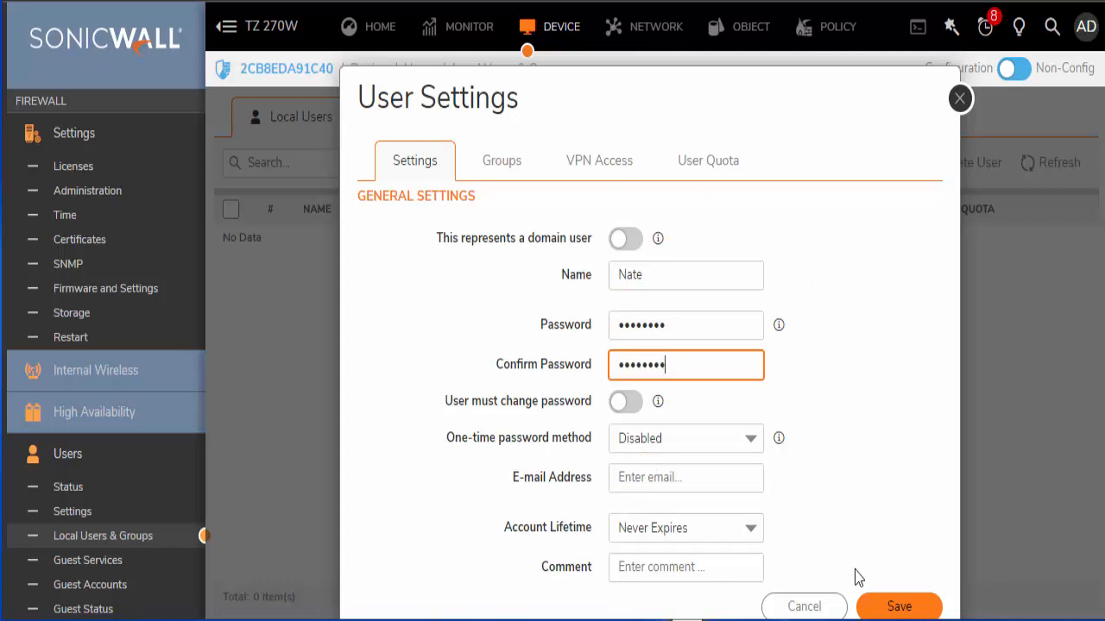
# Step: Add the new local user to the SSLVPN Services group and save the user
pyautogui.click(522, 173)
pyautogui.click(548, 207)
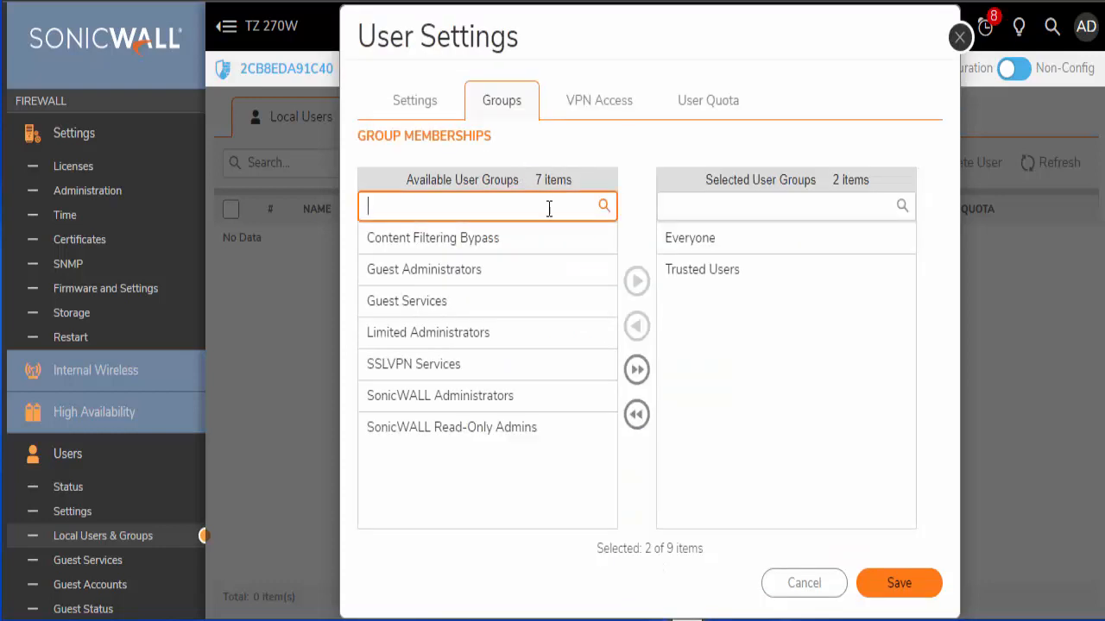
pyautogui.write('ssl')
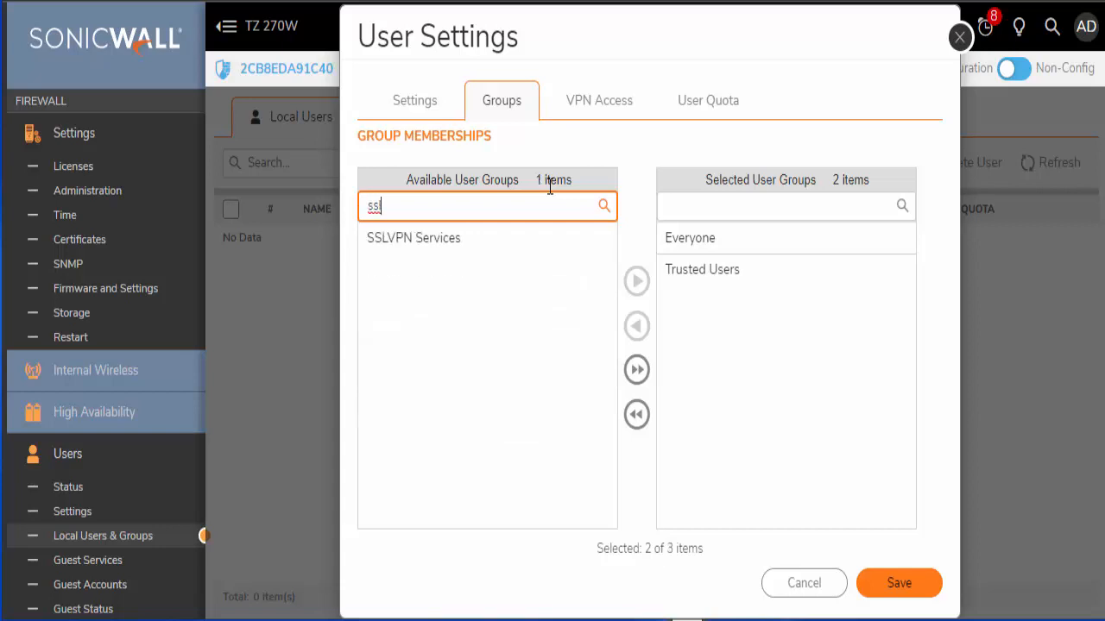
pyautogui.write('p')
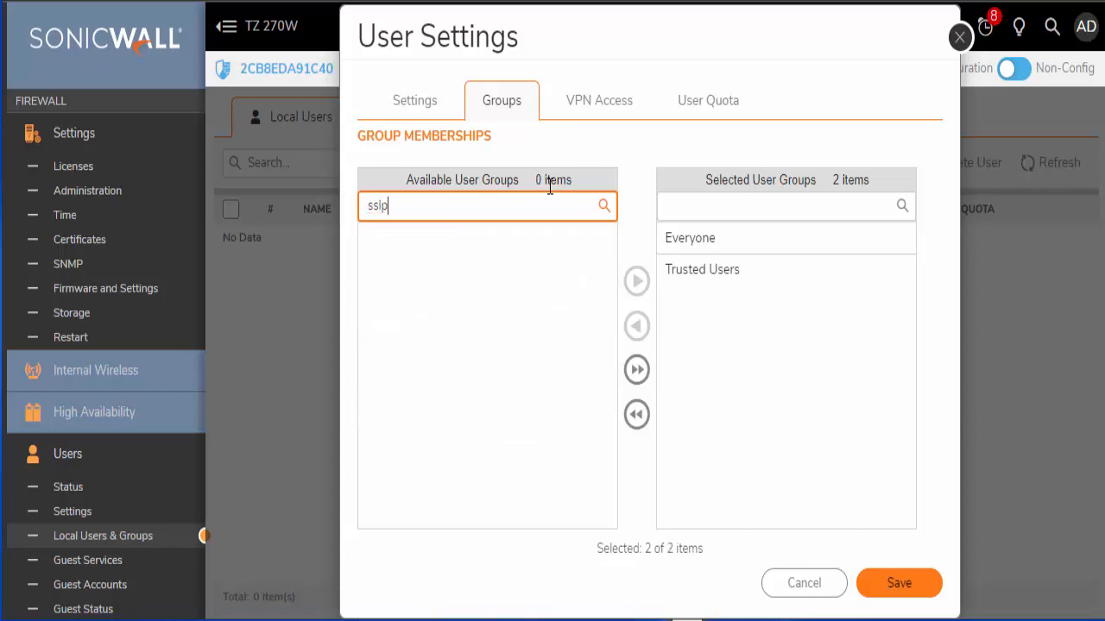
pyautogui.press('BackSpace')
pyautogui.write('vpn ser')
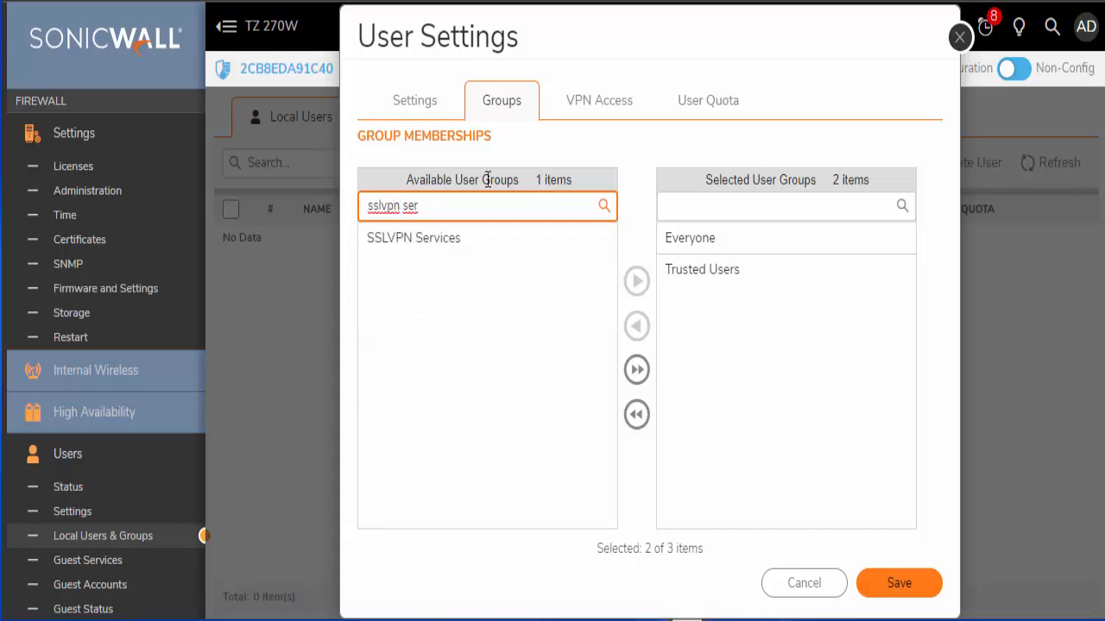
pyautogui.click(468, 246)
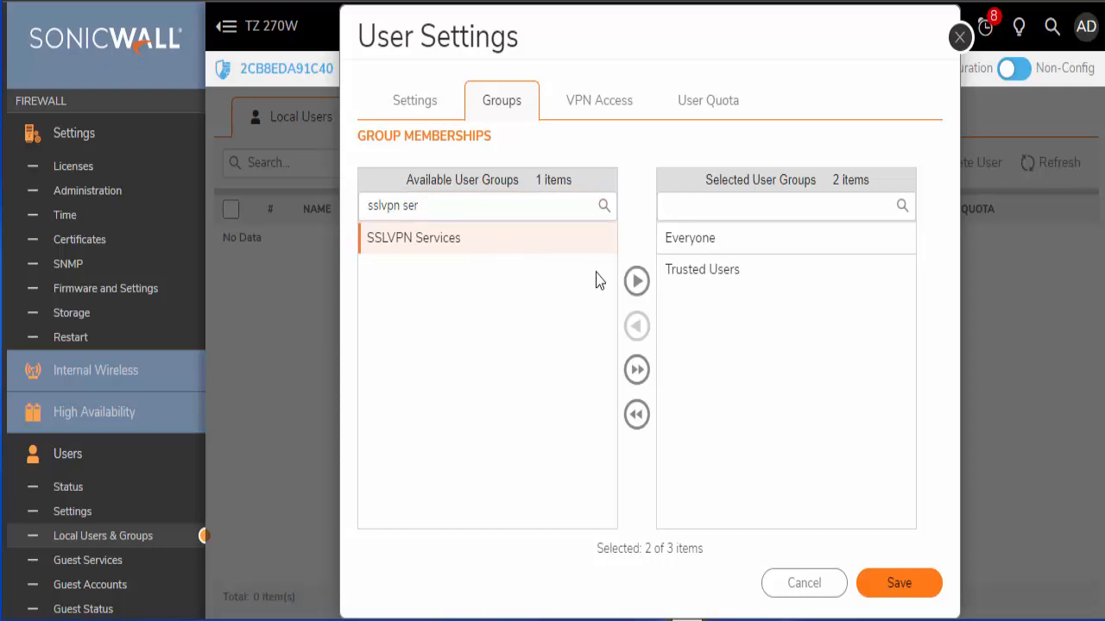
pyautogui.click(637, 283)
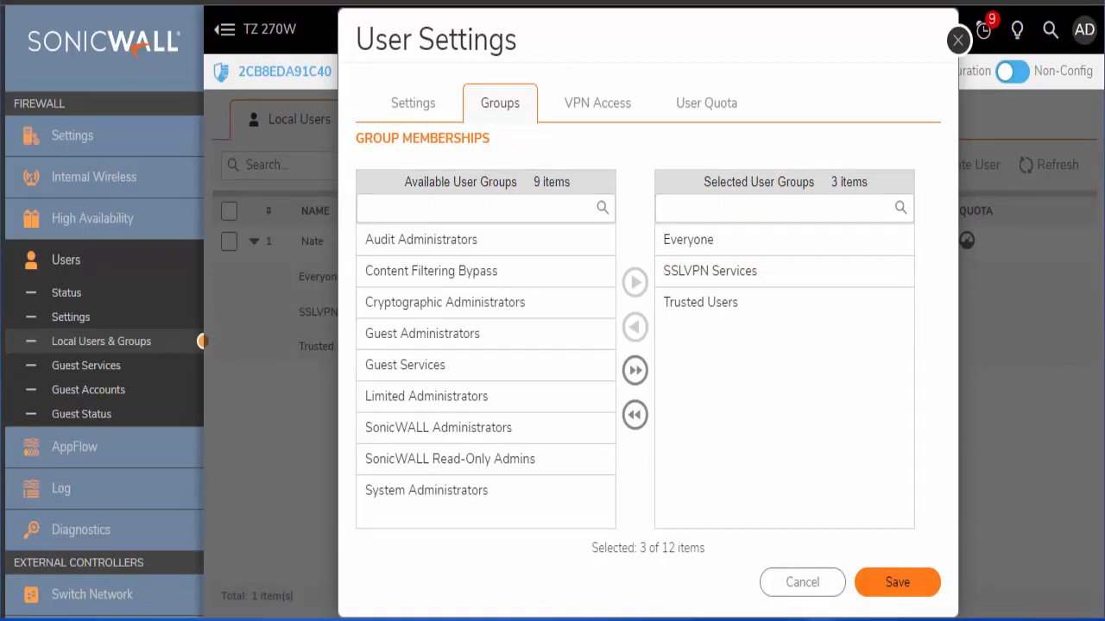
pyautogui.click(908, 593)
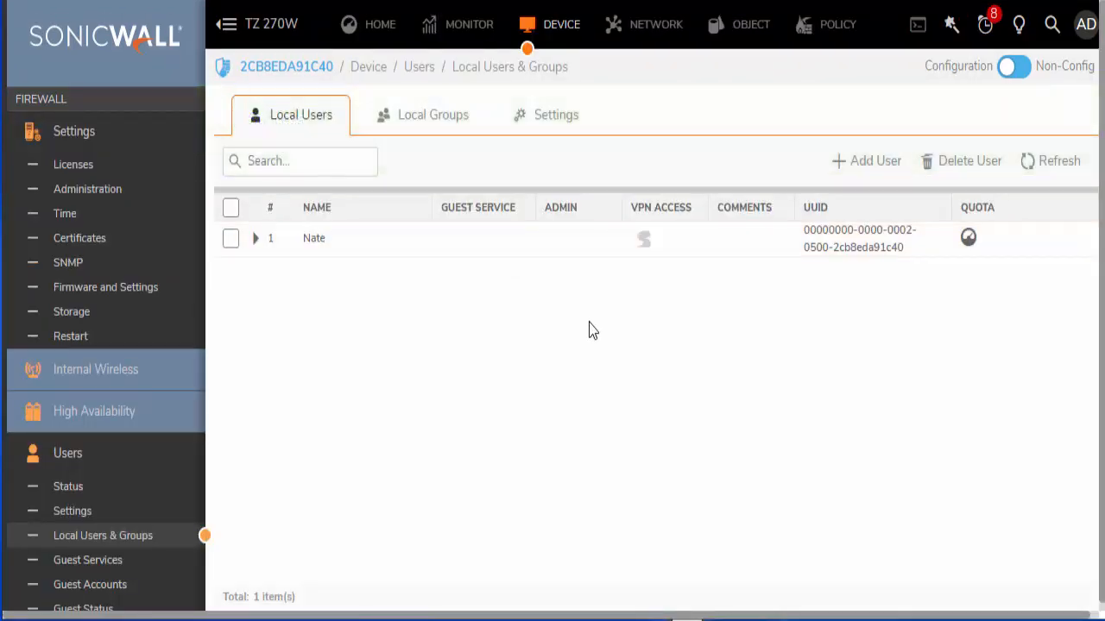
# Step: Check the members of the SSLVPN Services local group and open the group for editing
pyautogui.click(434, 117)
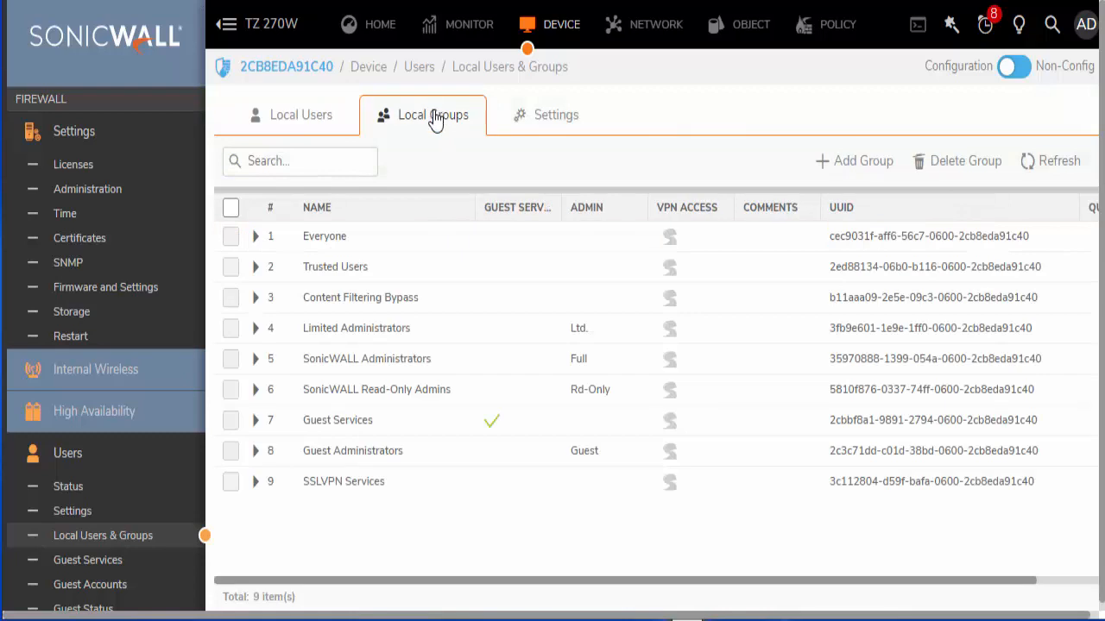
pyautogui.click(351, 485)
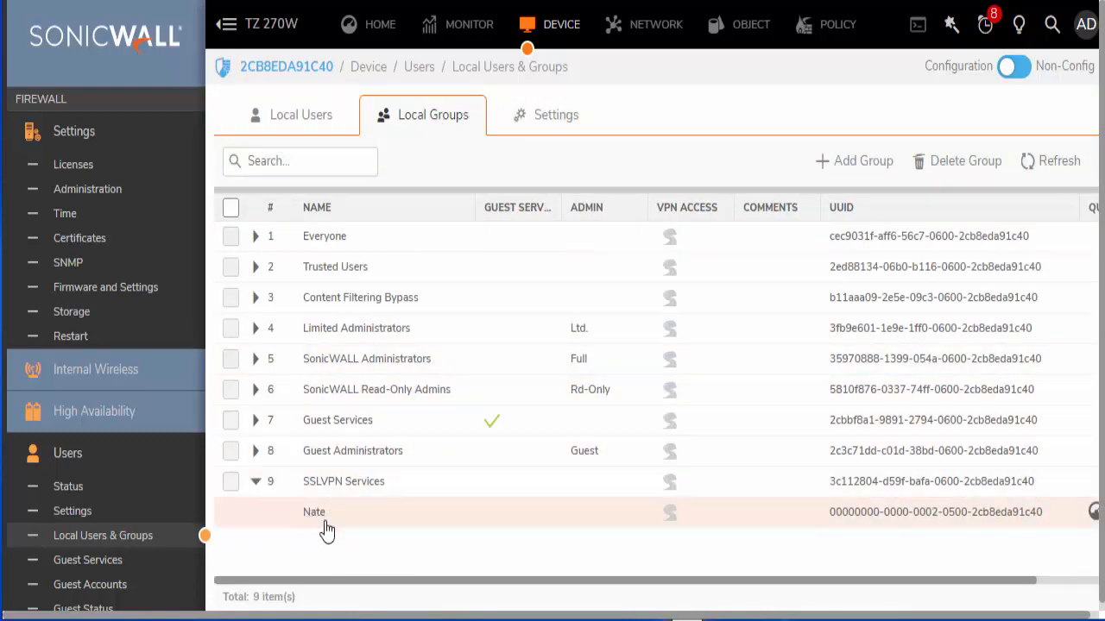
pyautogui.click(429, 493)
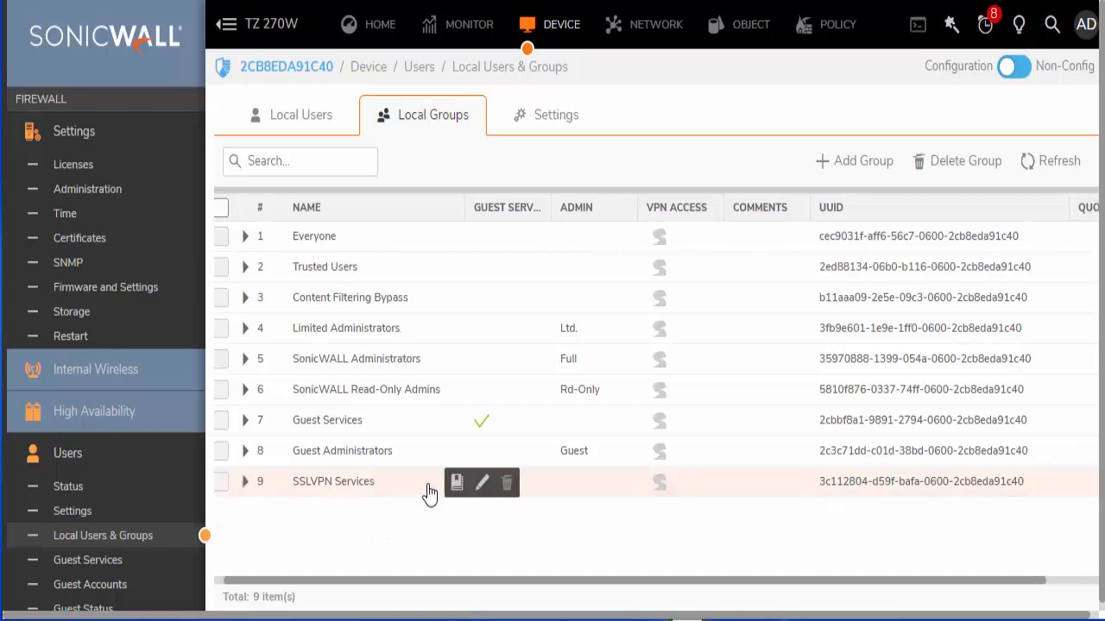
pyautogui.click(482, 483)
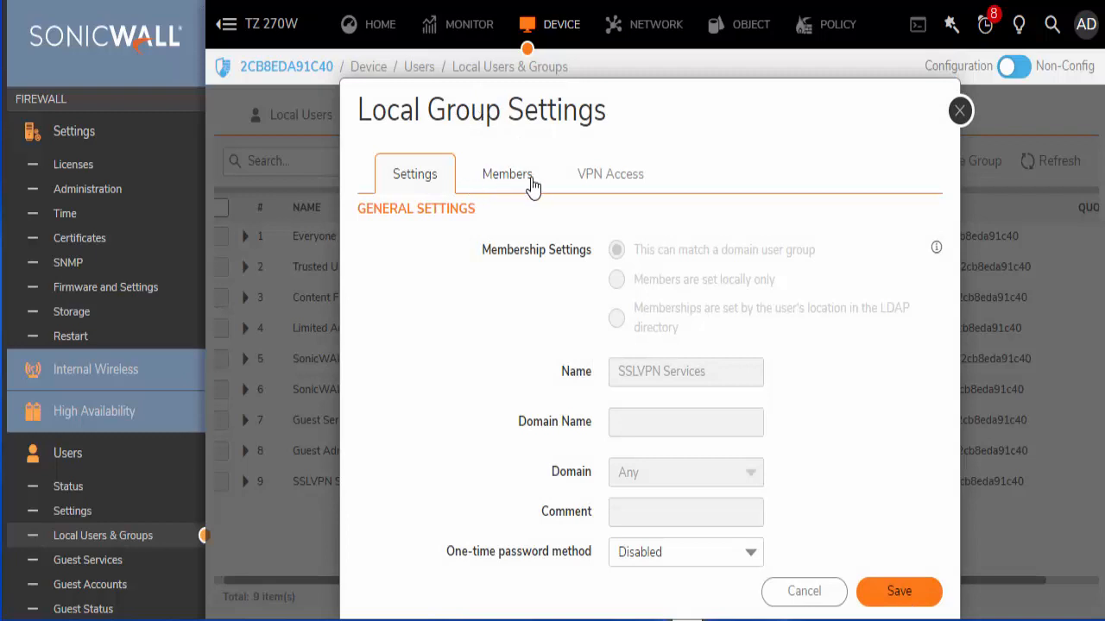
pyautogui.click(505, 177)
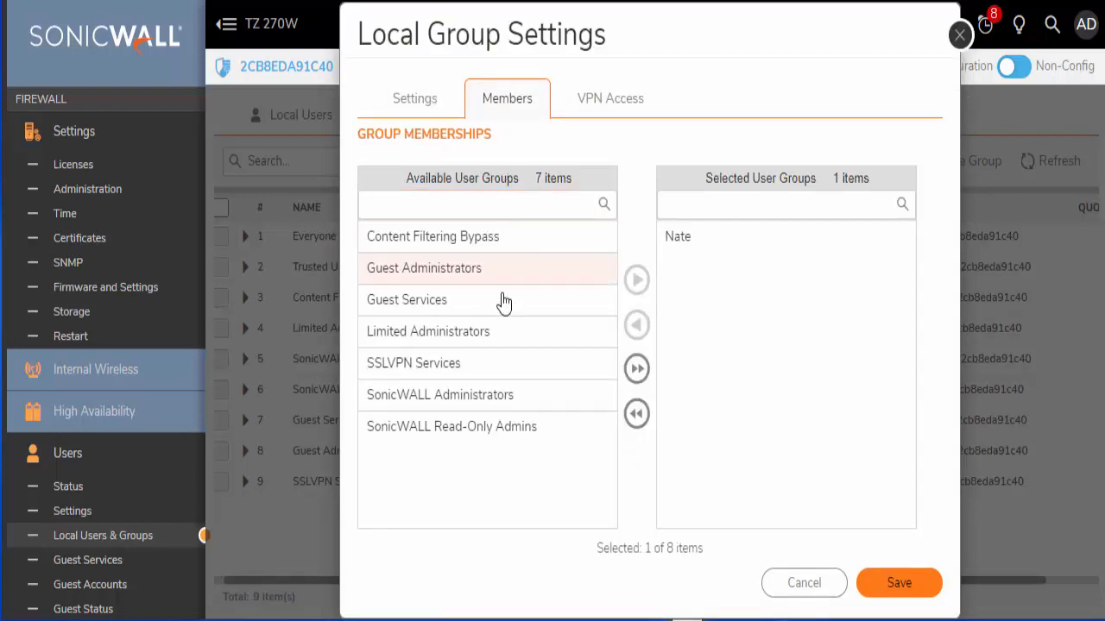
pyautogui.click(485, 202)
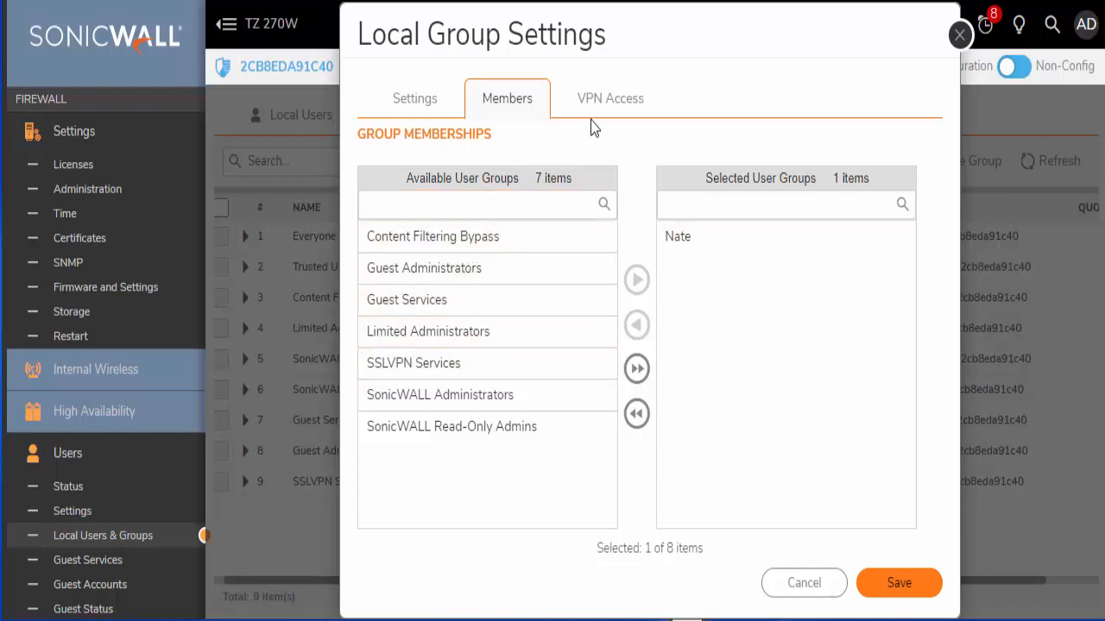
# Step: Grant the SSLVPN Services group VPN client access to Firewalled Subnets and save the group
pyautogui.click(595, 102)
pyautogui.click(449, 209)
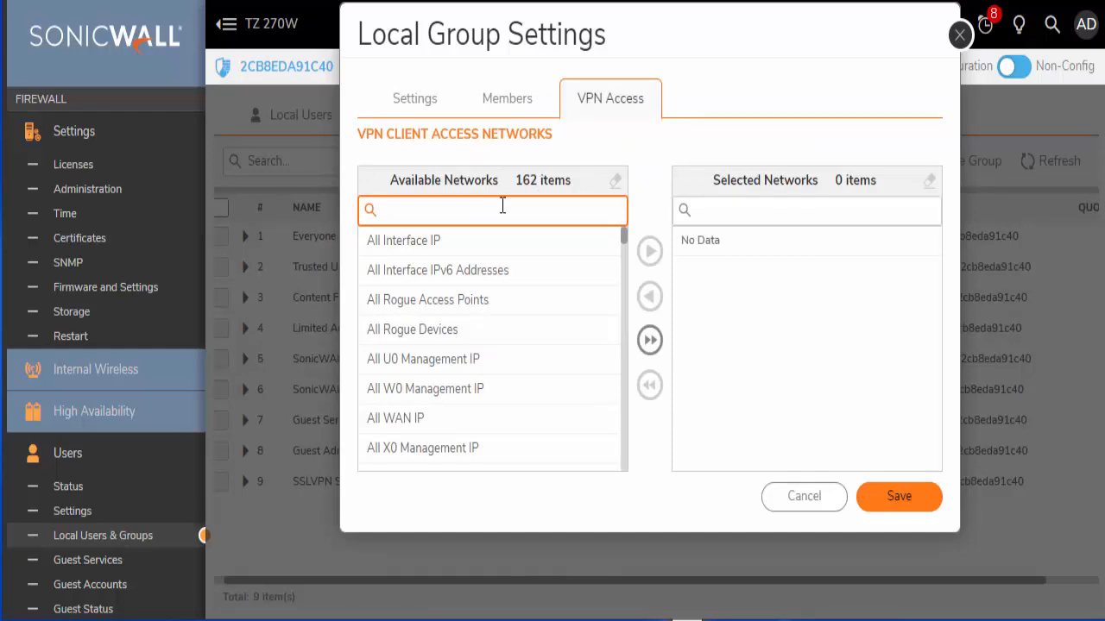
pyautogui.write('firewalled')
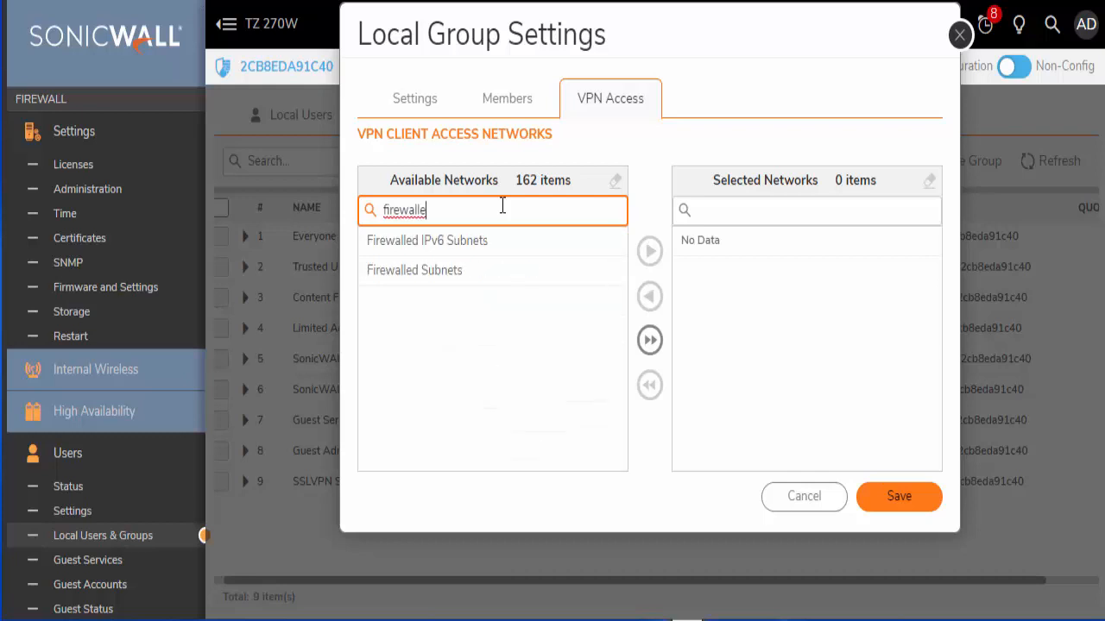
pyautogui.click(469, 272)
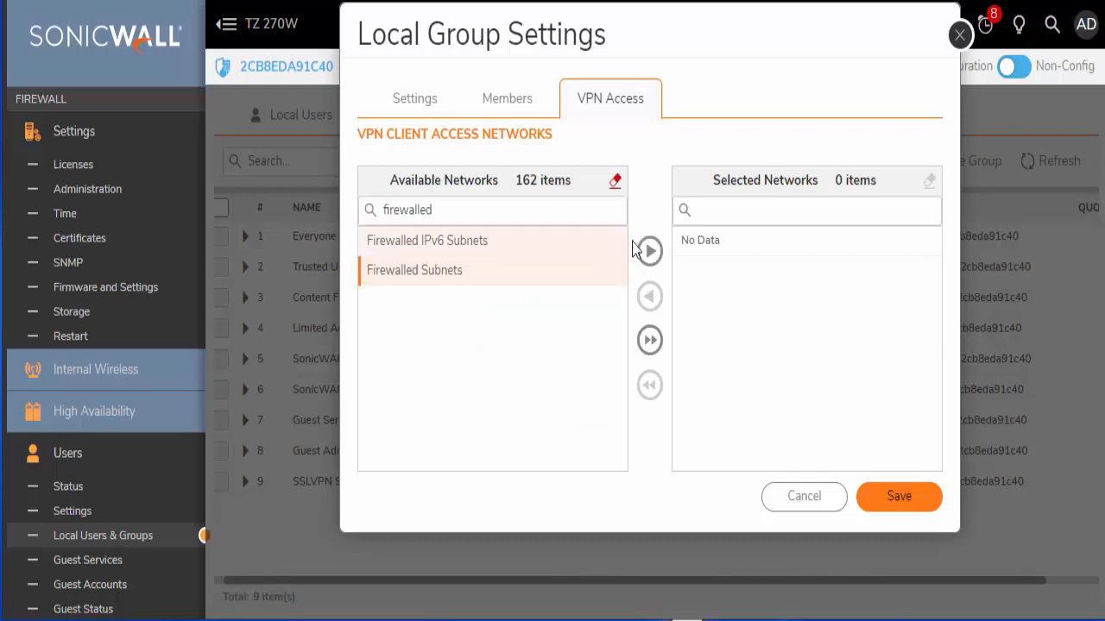
pyautogui.click(649, 250)
pyautogui.click(889, 492)
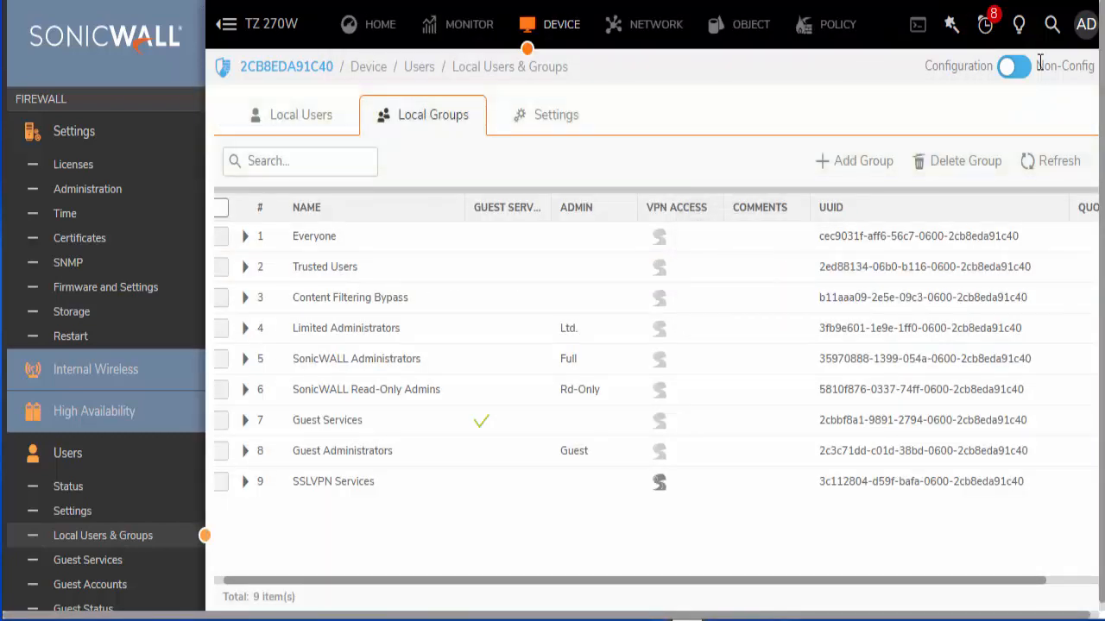
# Step: Edit the local VPN user, add X0 Subnet to the user's VPN client access networks and save
pyautogui.click(321, 121)
pyautogui.click(369, 250)
pyautogui.click(394, 241)
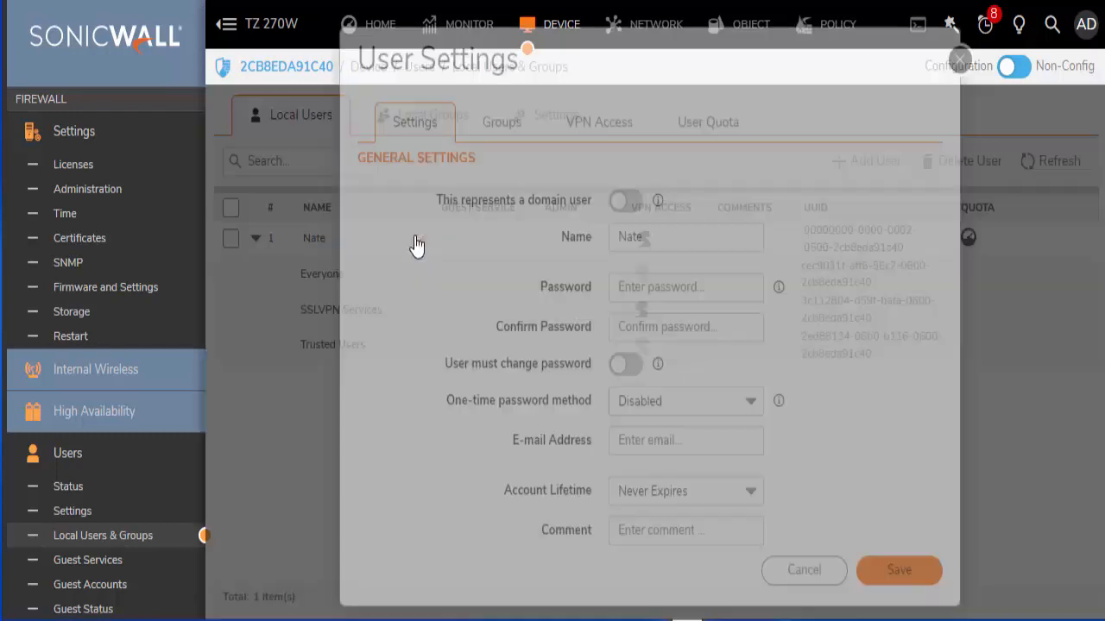
pyautogui.click(595, 162)
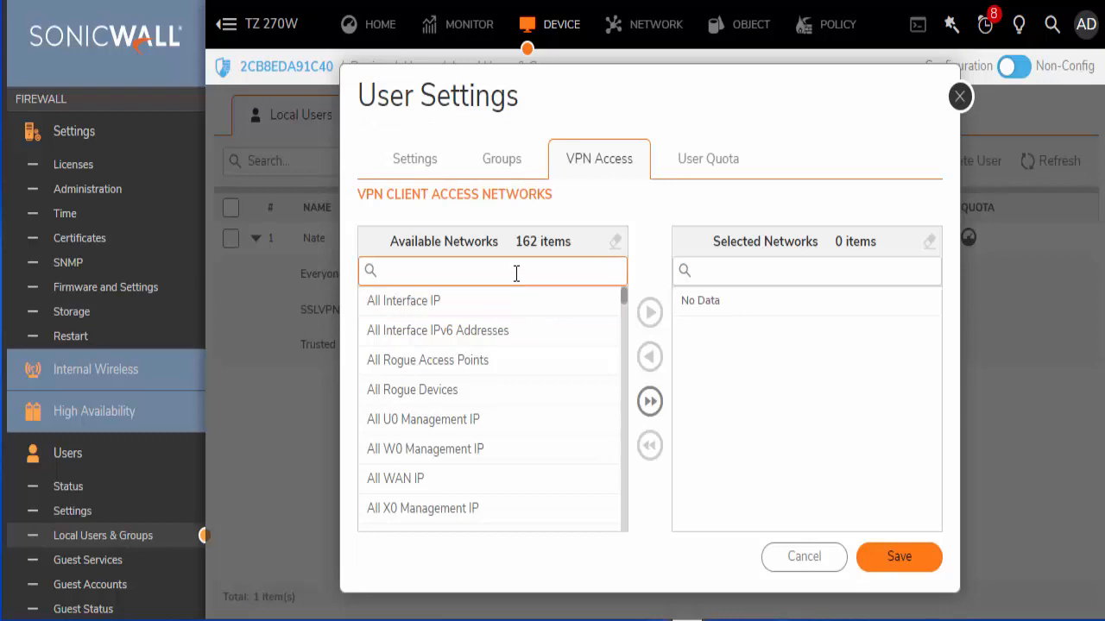
pyautogui.click(516, 272)
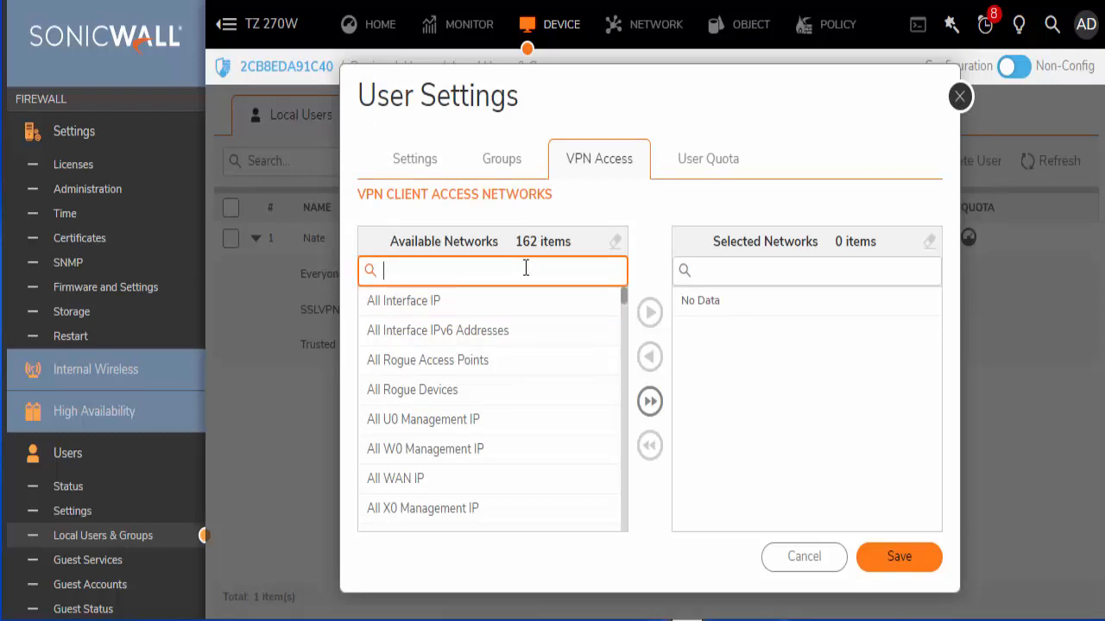
pyautogui.write('x0 su')
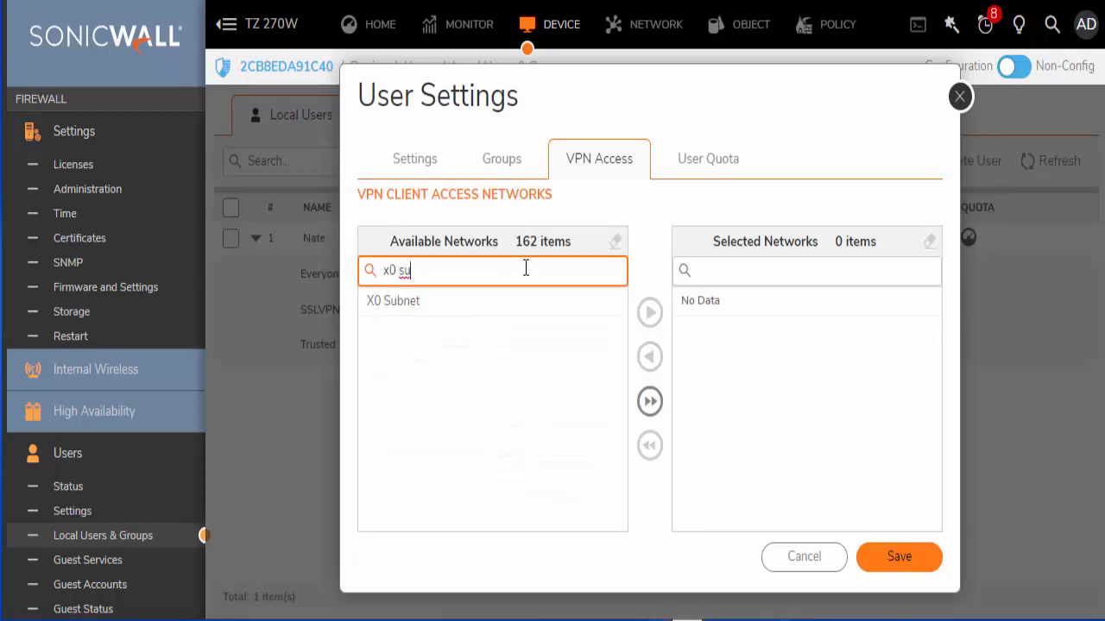
pyautogui.write('b')
pyautogui.click(444, 312)
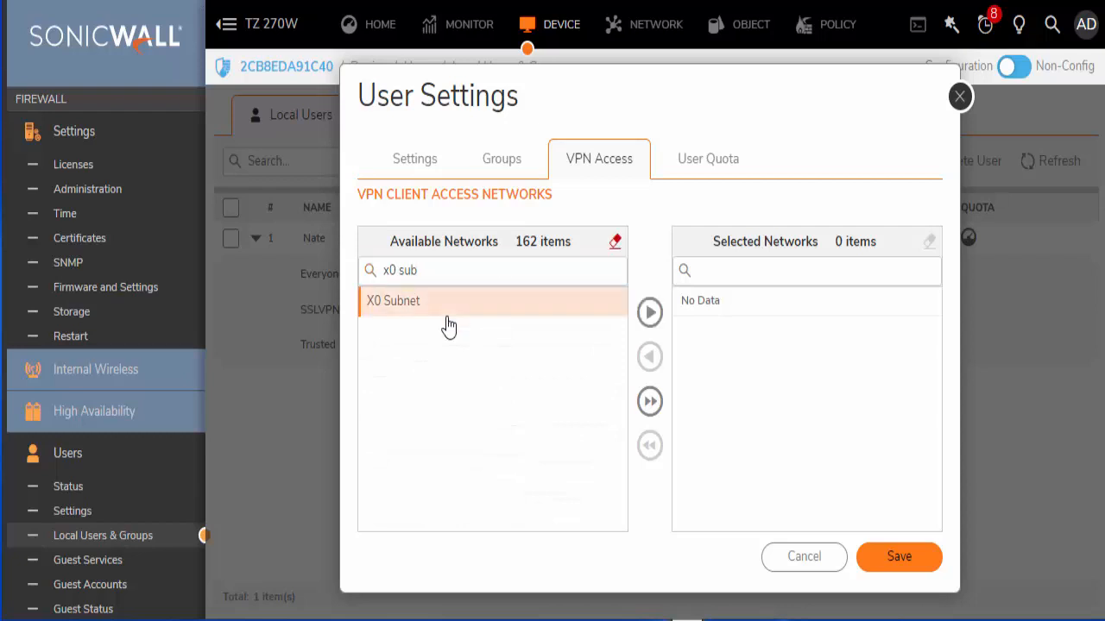
pyautogui.click(650, 312)
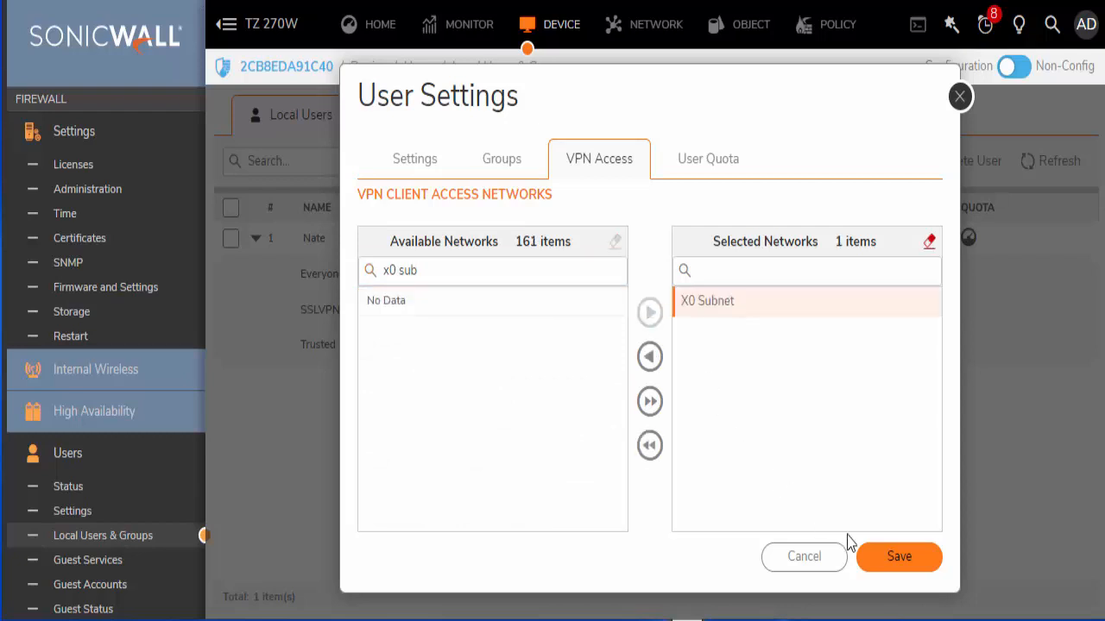
pyautogui.click(902, 557)
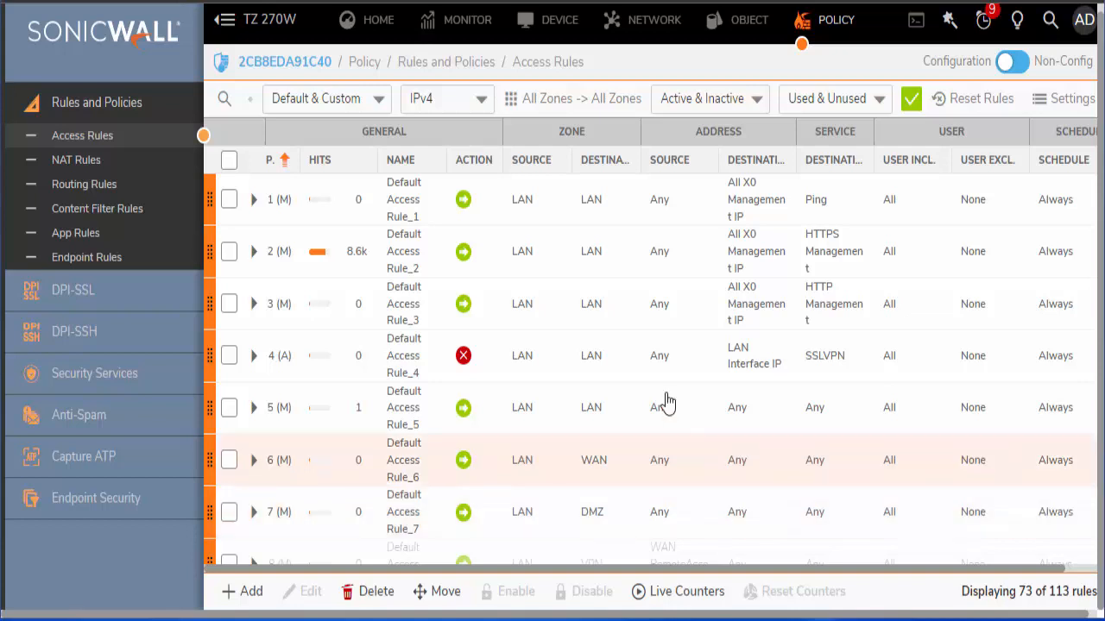
# Step: Filter the access rules to show only those from the SSLVPN zone to the LAN zone
pyautogui.click(515, 108)
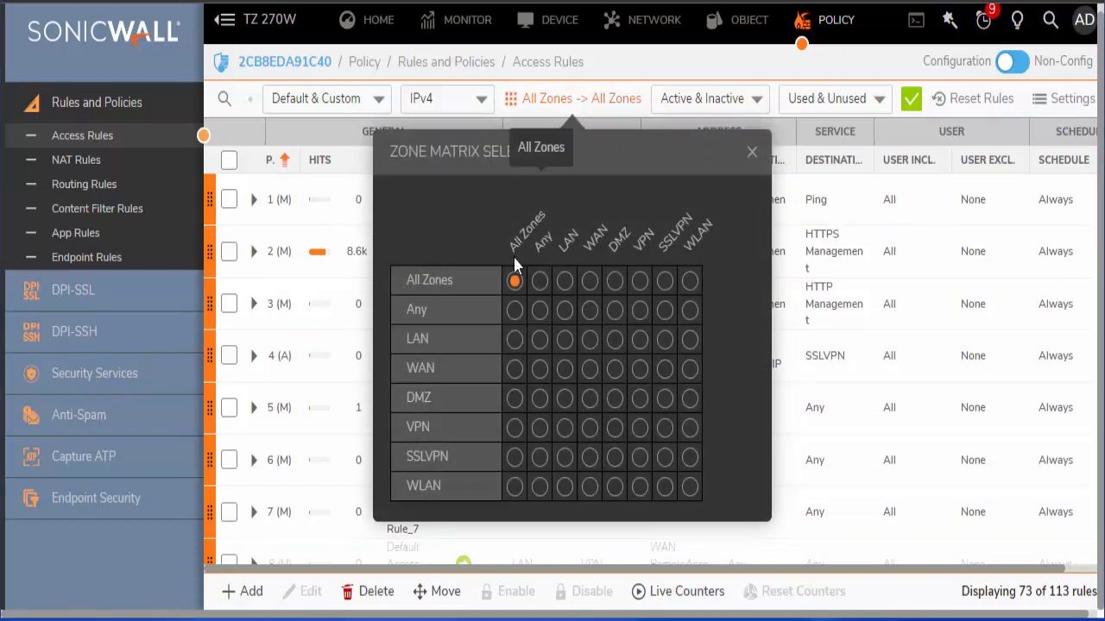
pyautogui.click(564, 457)
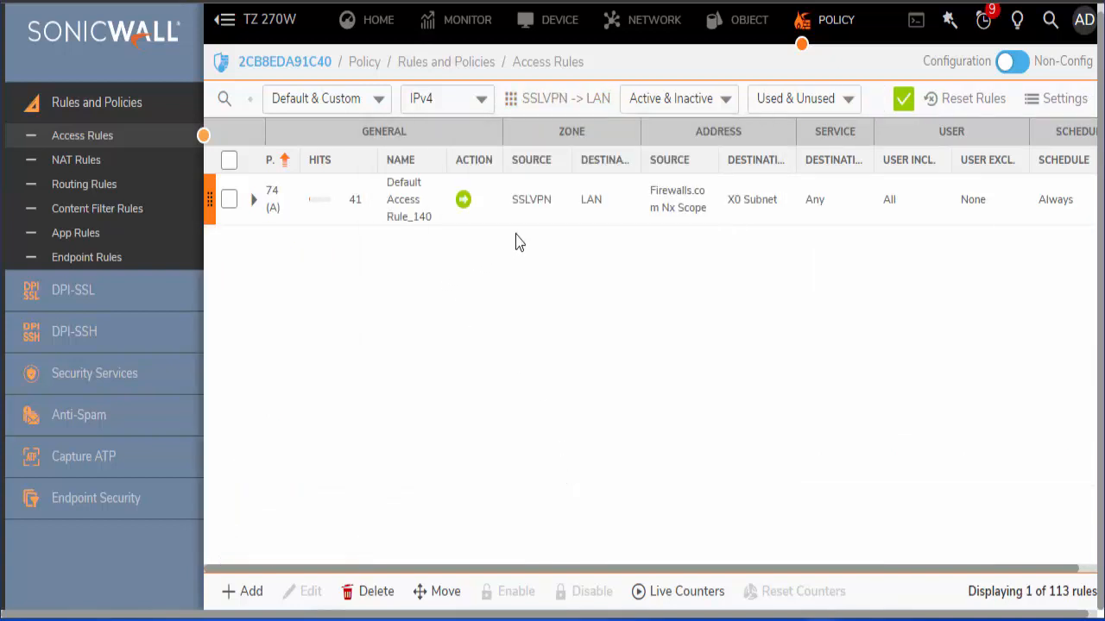